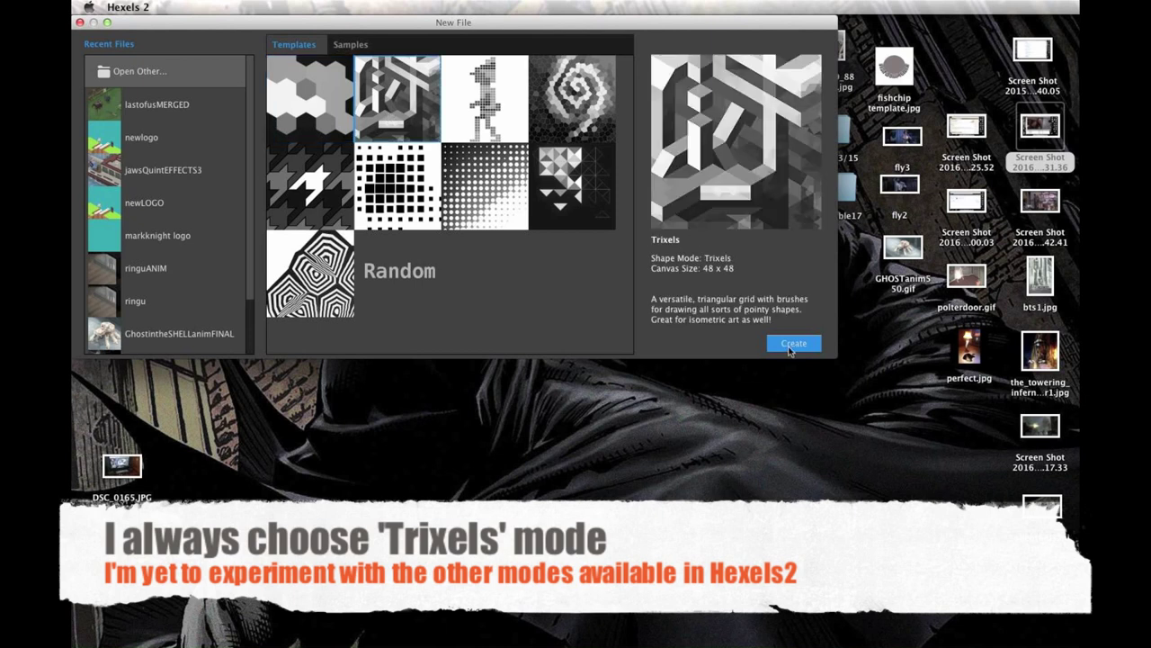
- Create a new Trixels document with a 48 x 48 canvas and rename its layer to "background"
click(790, 347)
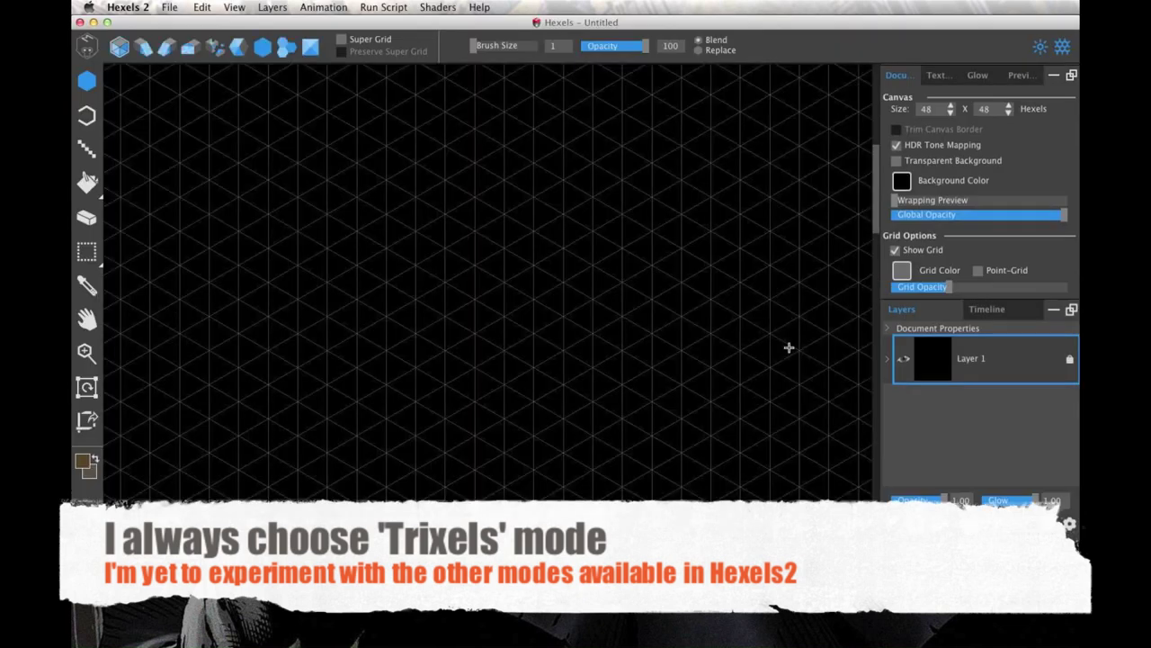
double_click(972, 360)
text(background)
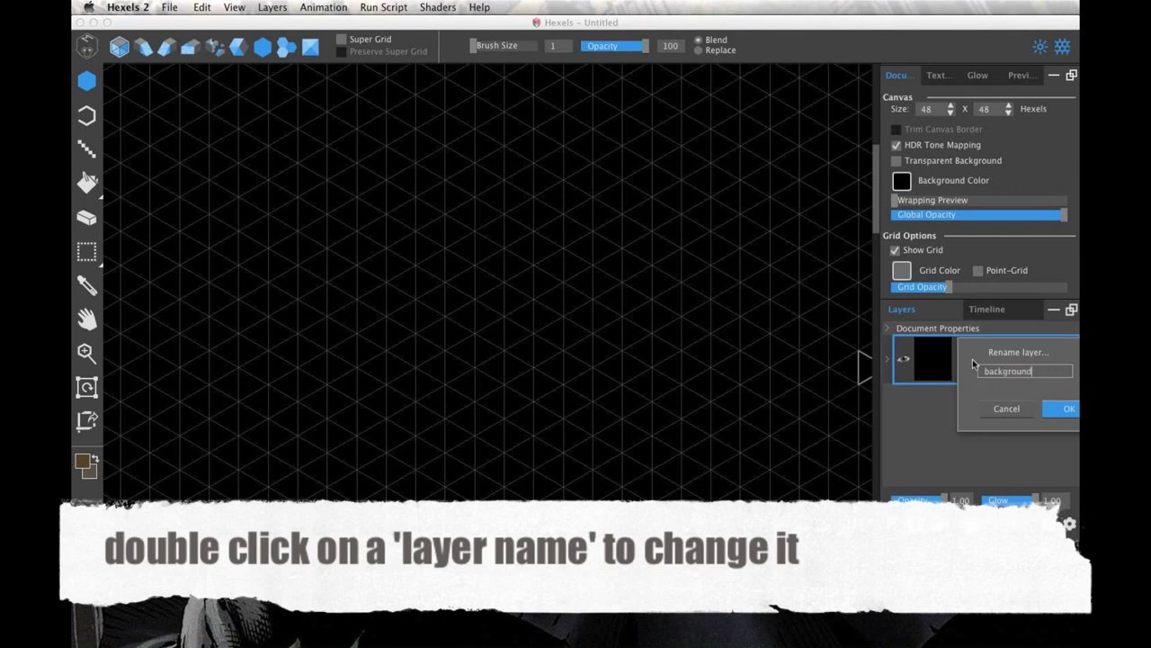
click(1060, 408)
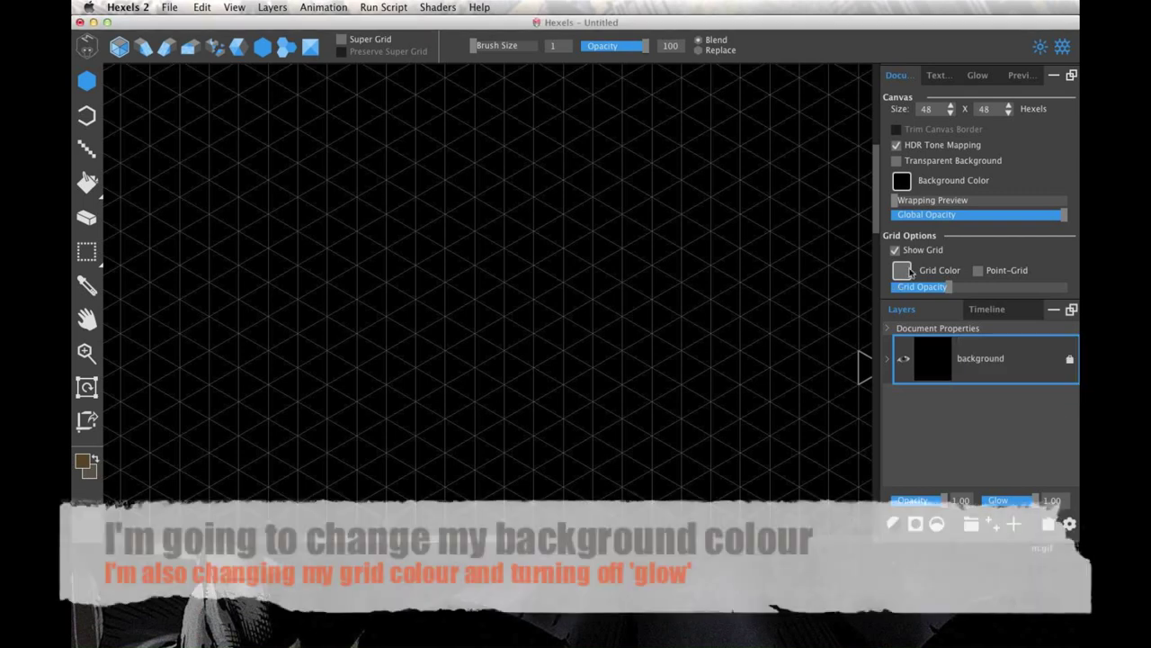
- Set the grid color to black and the background color to a muted grey-green
click(903, 271)
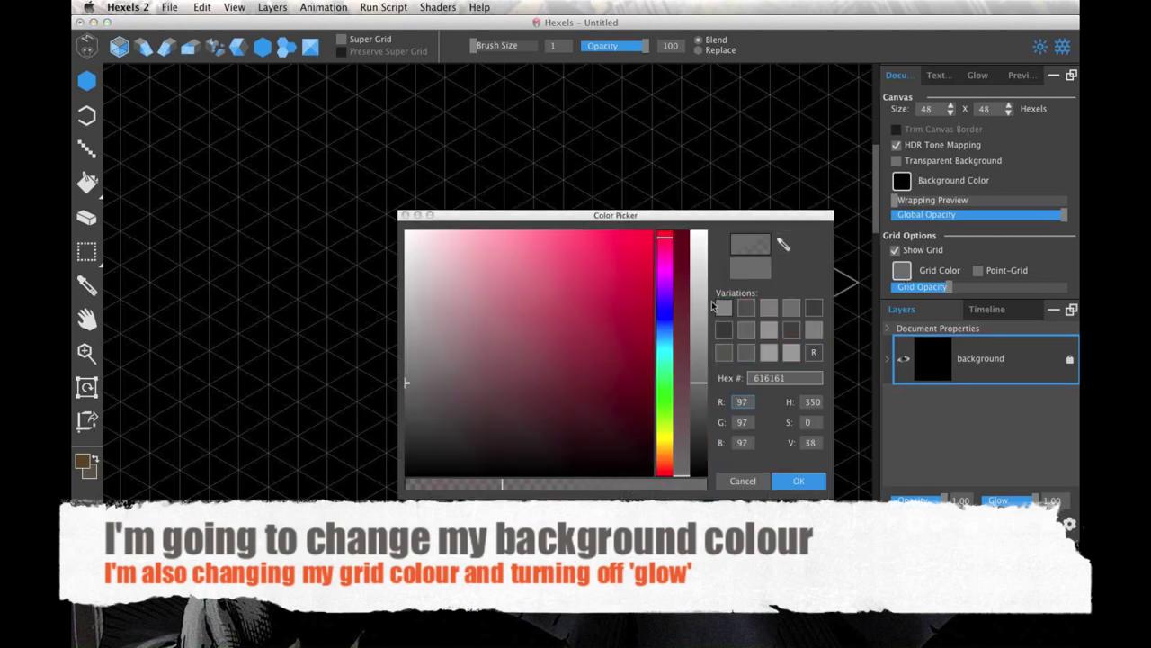
drag(698, 384, 698, 475)
click(796, 480)
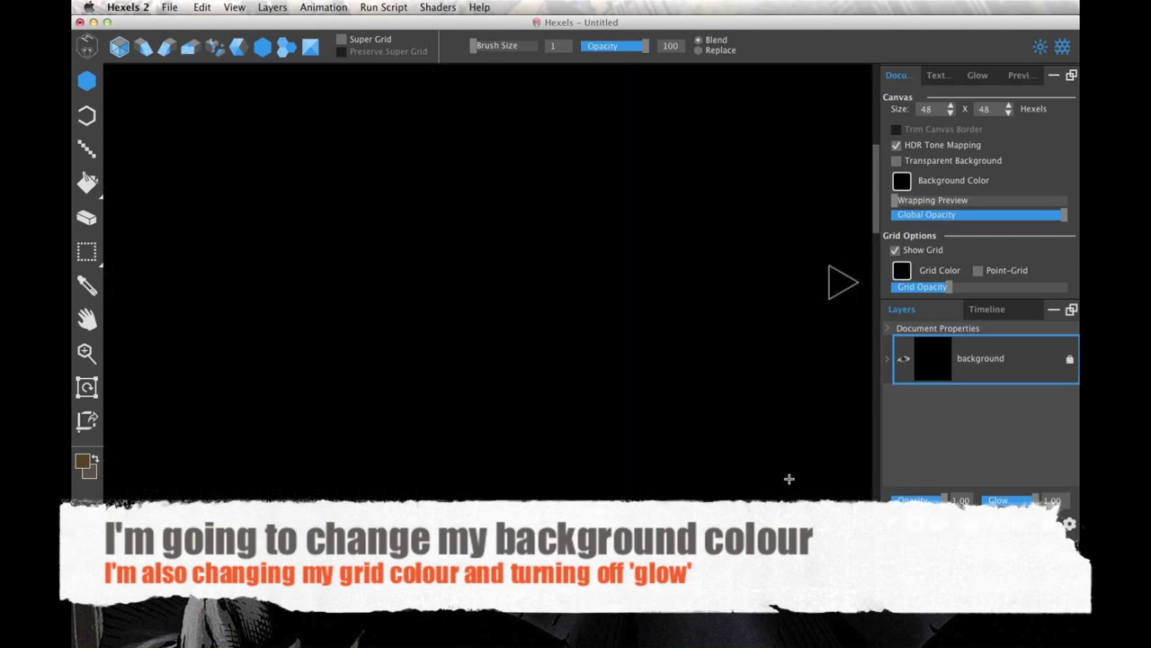
click(901, 181)
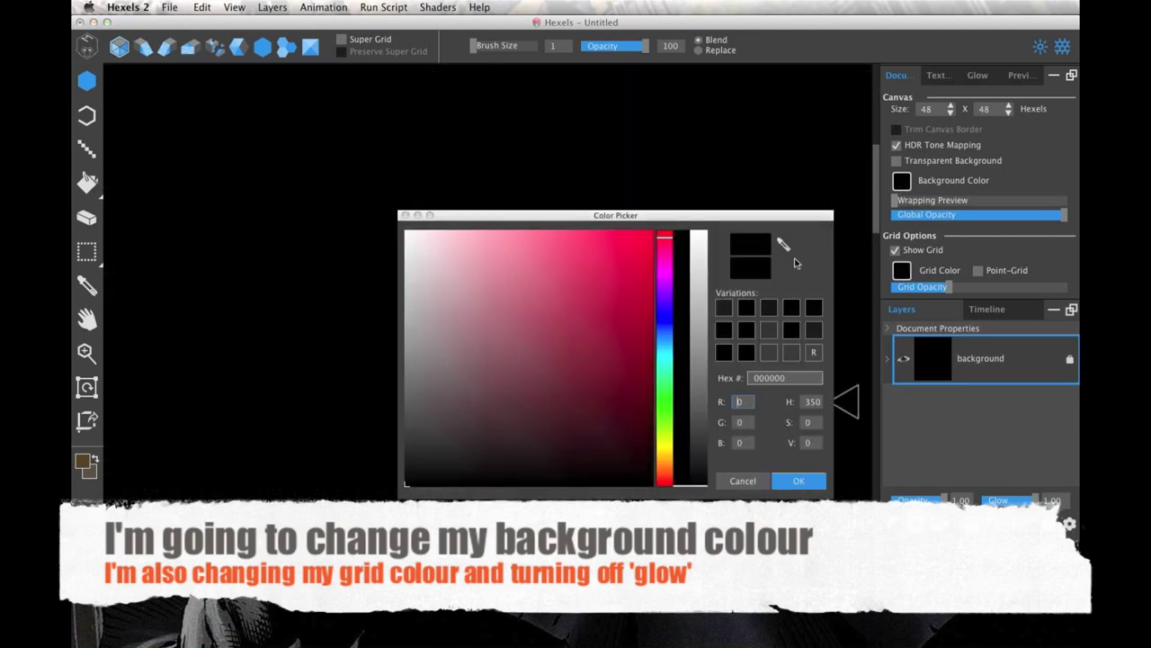
click(665, 397)
click(446, 360)
click(443, 359)
click(797, 482)
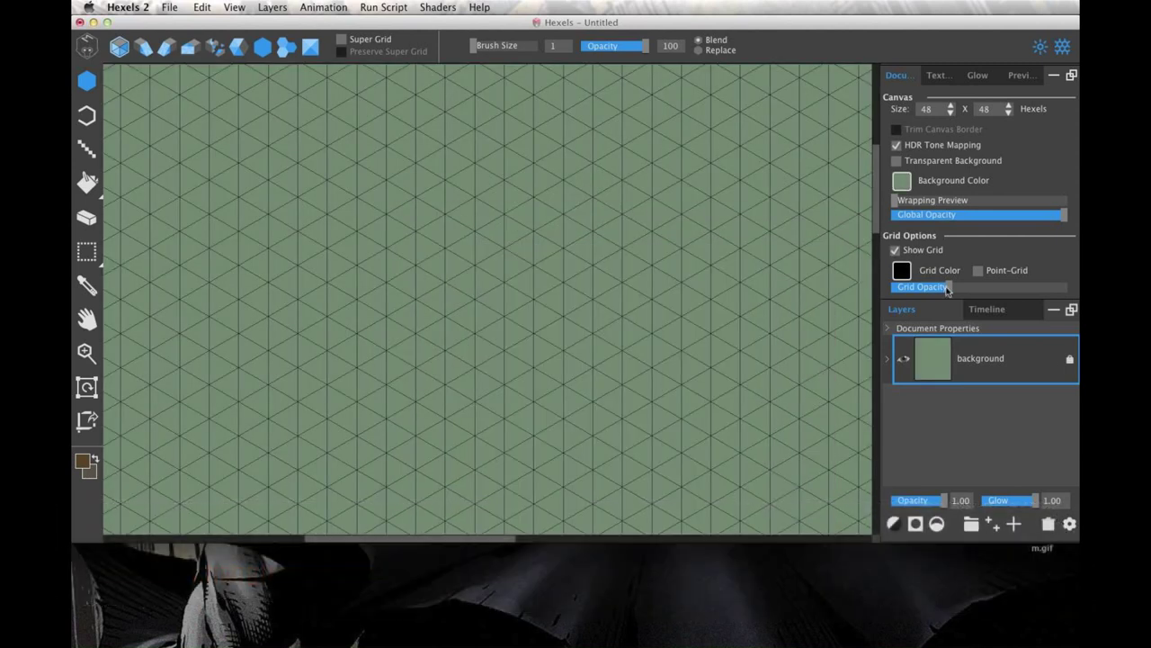
- Lower the grid opacity slightly and turn off the glow effect for the document
click(978, 77)
click(900, 102)
click(899, 76)
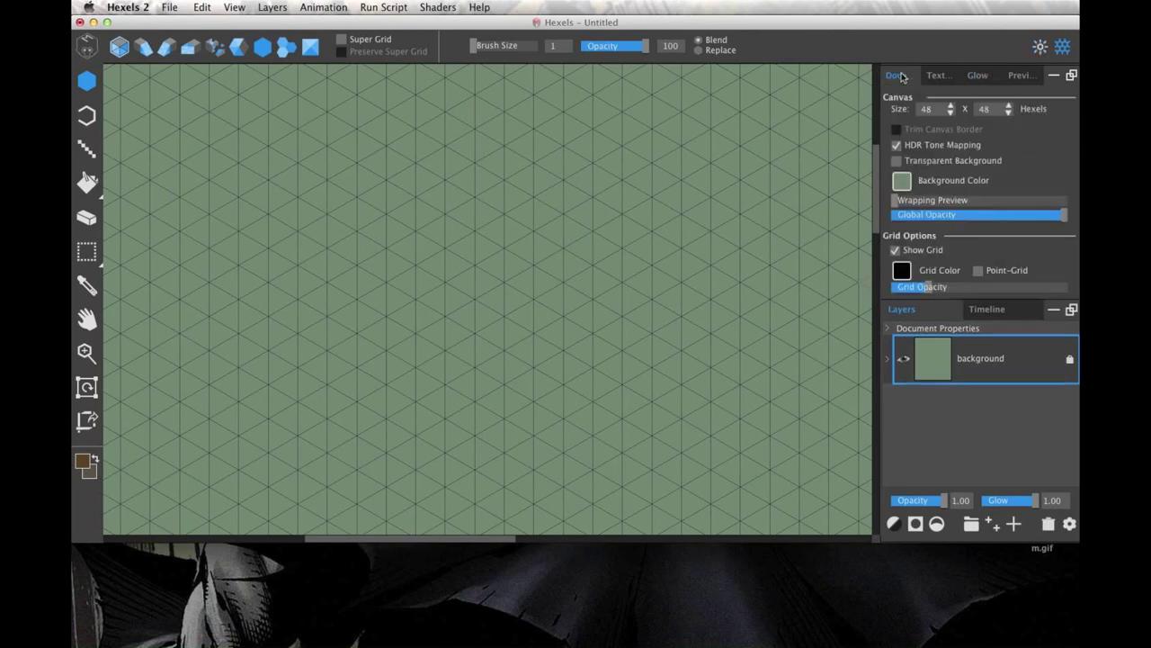
- Add a new layer above the background layer and name it "pendulum"
click(87, 353)
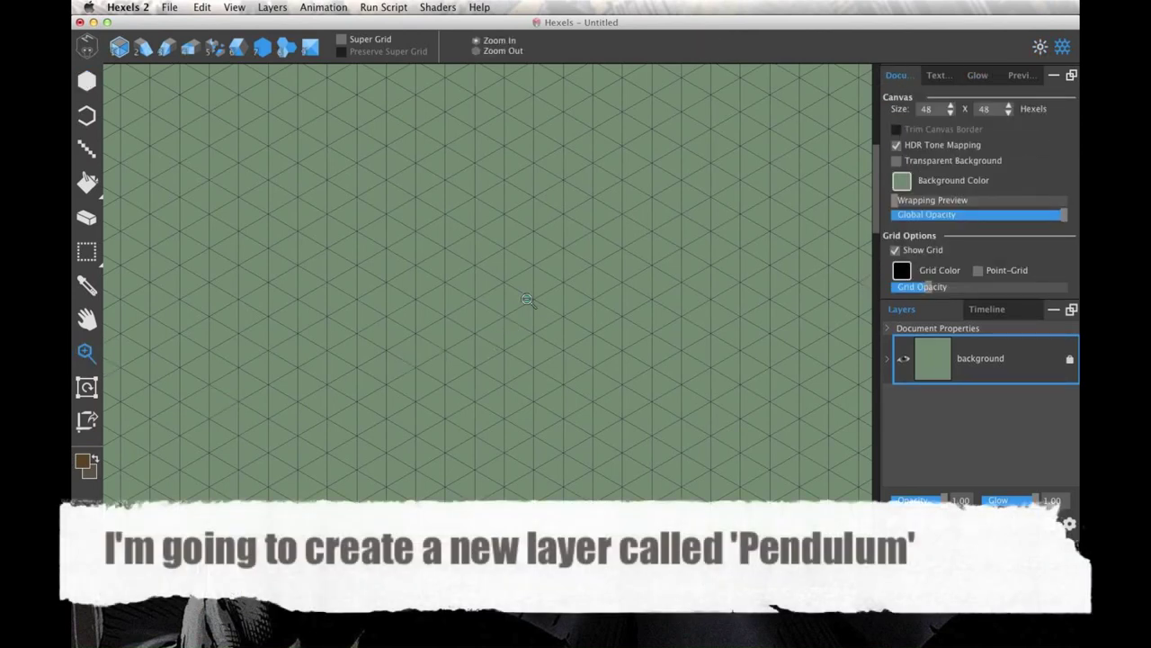
alt+click(529, 304)
click(86, 319)
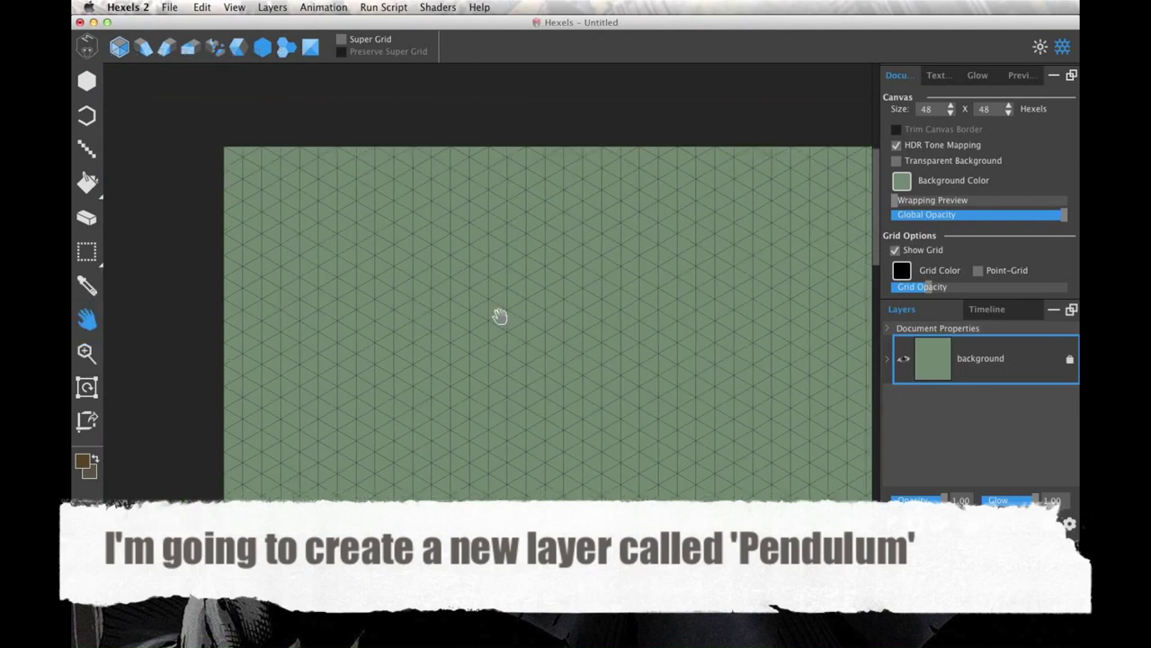
drag(503, 321, 426, 249)
click(86, 353)
alt+click(536, 284)
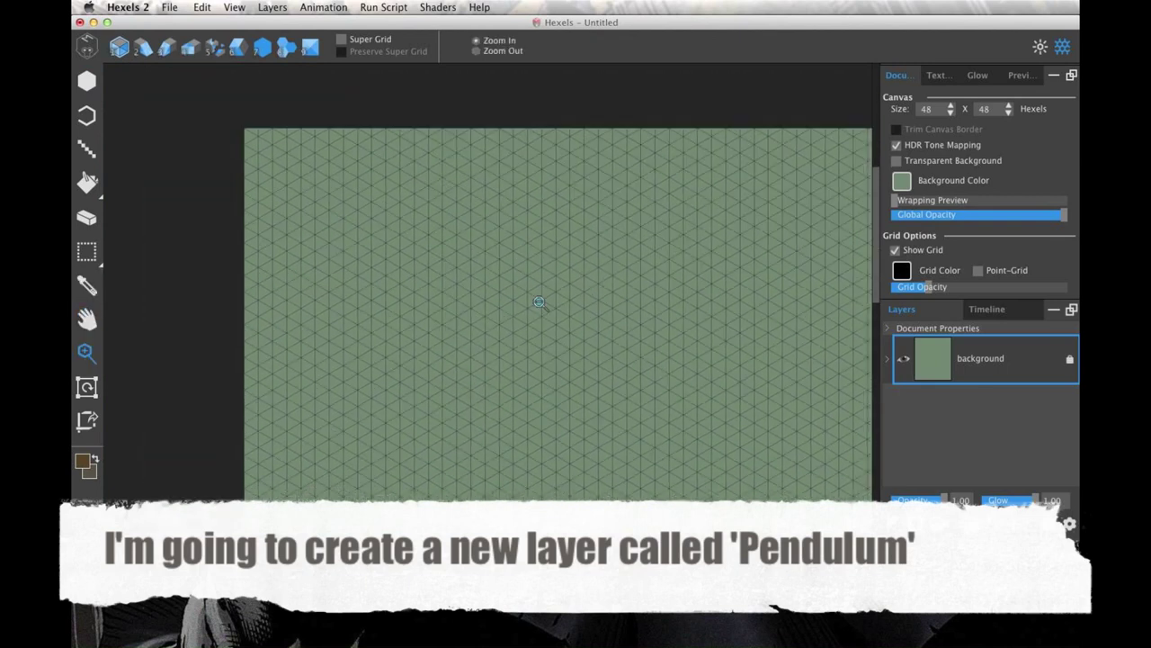
alt+click(539, 303)
click(87, 320)
drag(511, 386, 460, 334)
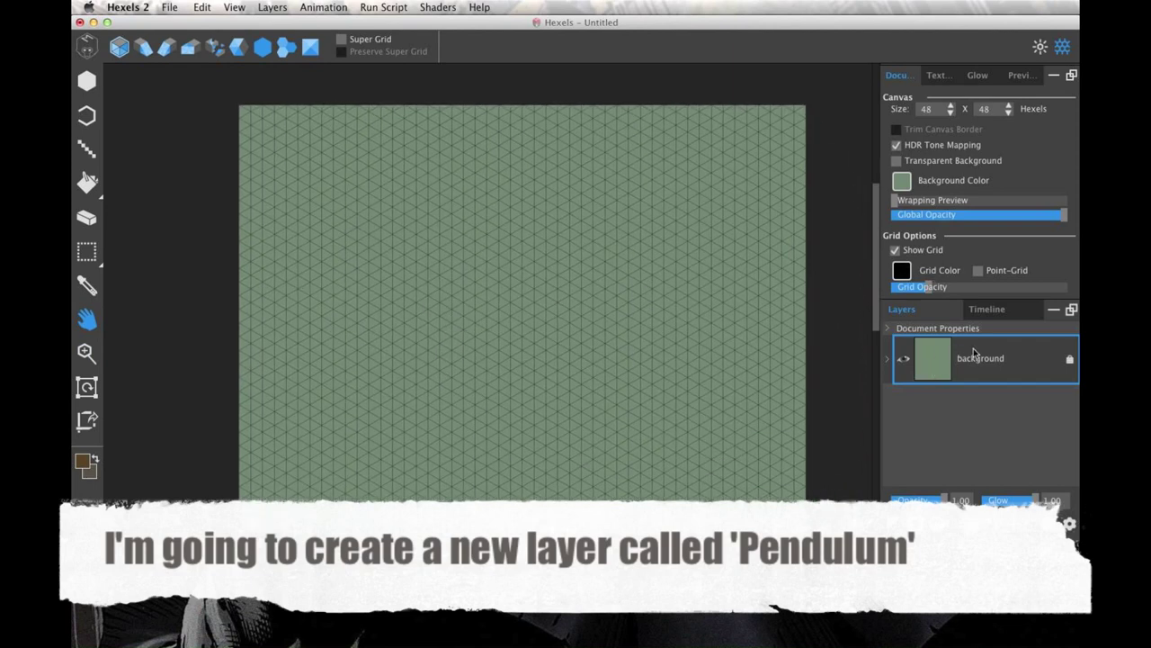
click(1012, 525)
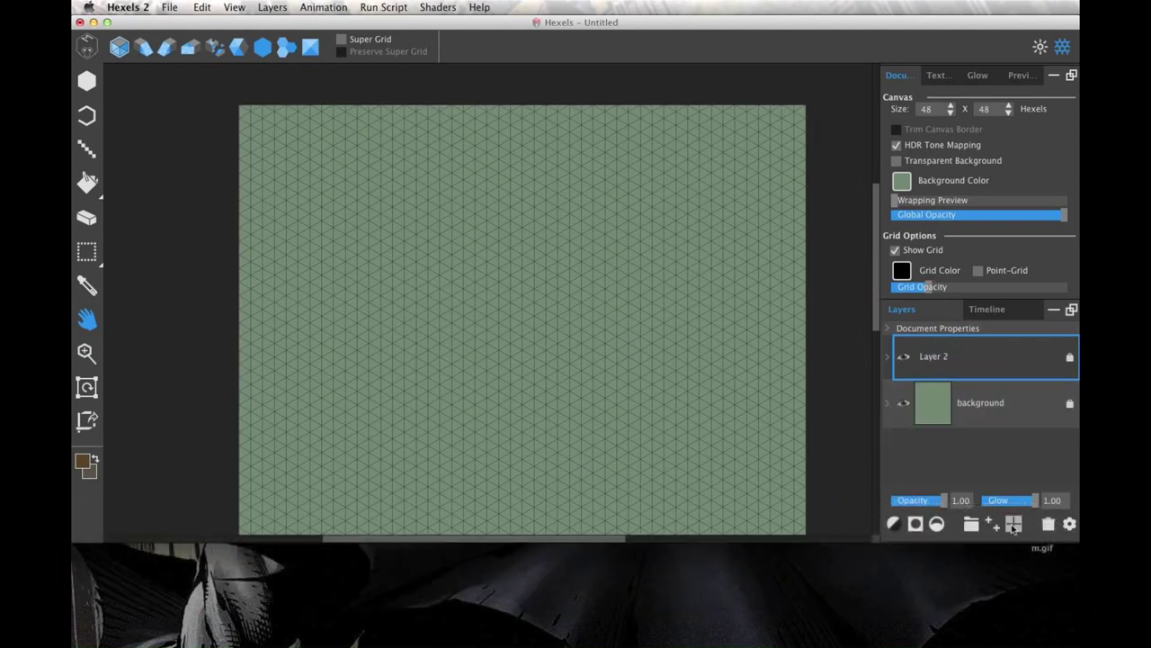
double_click(974, 361)
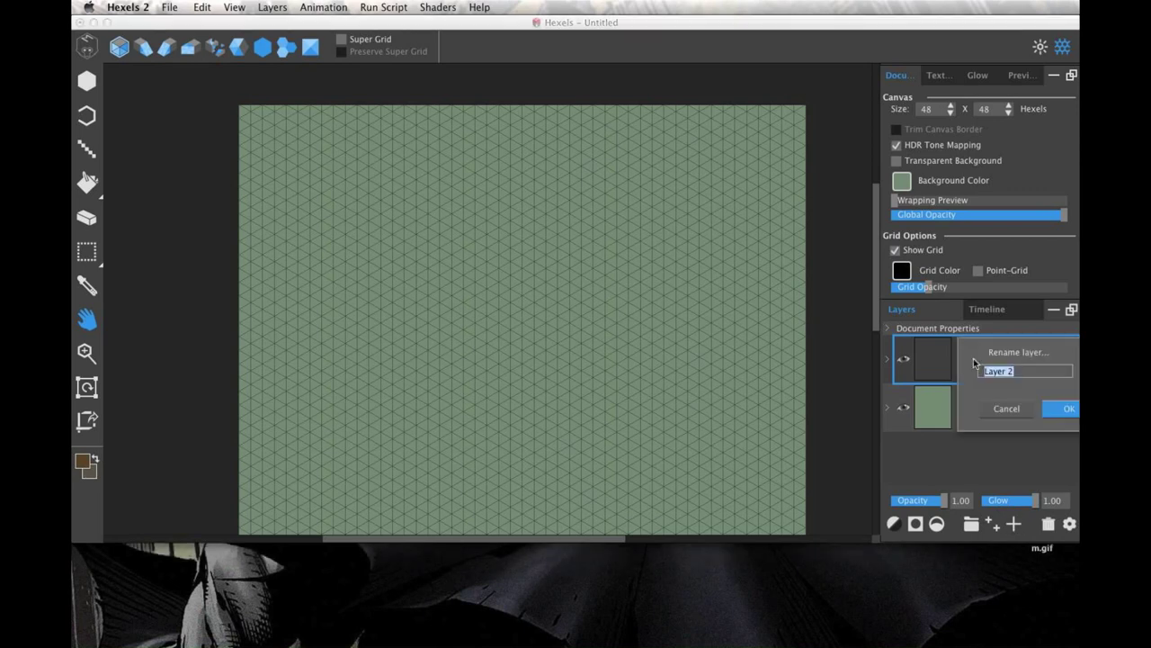
text(pendulum)
click(1058, 412)
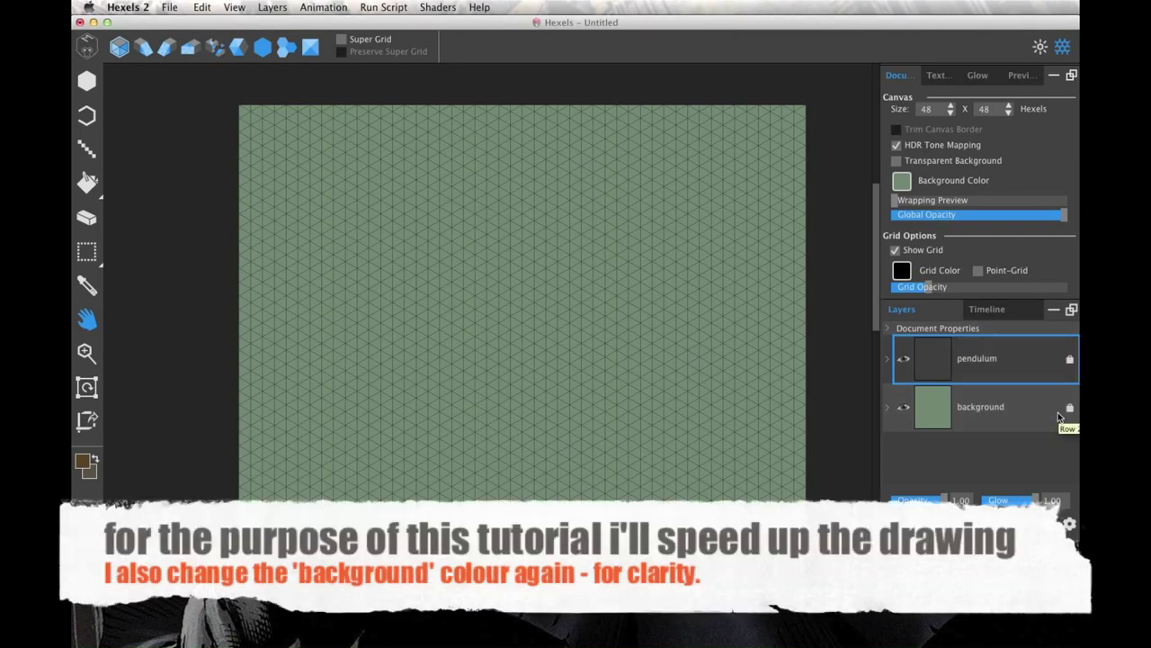
- Draw a thin vertical brown rod in the upper middle of the canvas on the pendulum layer
double_click(86, 352)
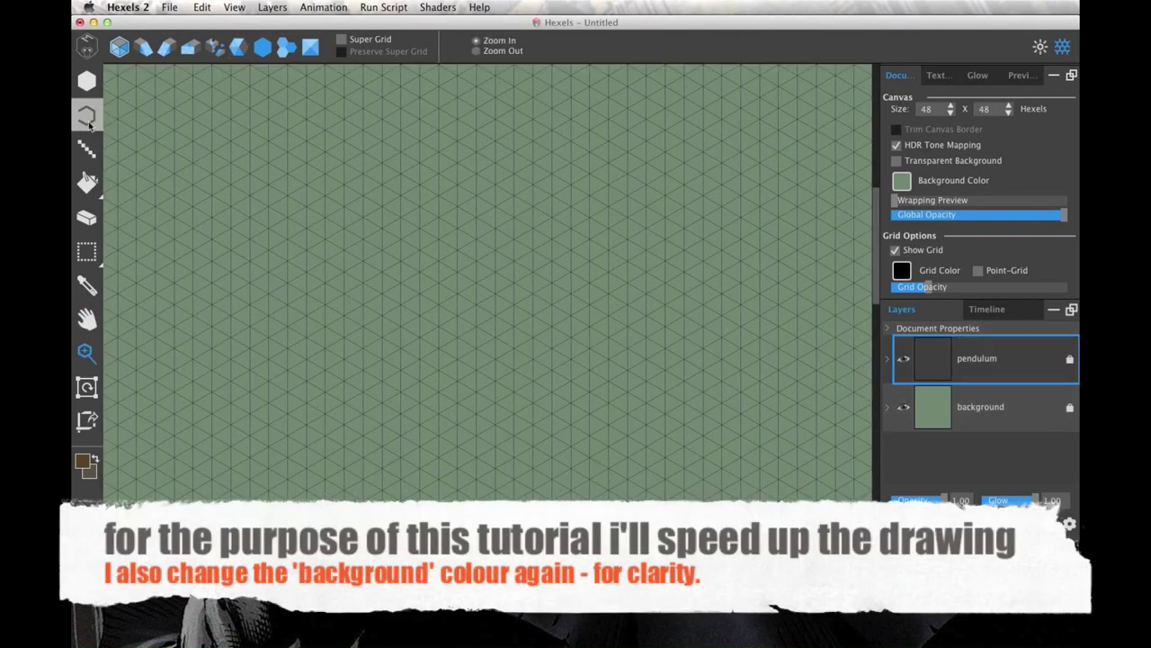
click(87, 115)
click(87, 463)
drag(189, 471, 232, 305)
mouse_move(532, 81)
mouse_down()
mouse_move(531, 399)
mouse_move(503, 213)
mouse_up()
- Paint a wide blade that tapers downward at the lower end of the rod in grey 5b5b5b
key(h)
drag(204, 471, 138, 471)
click(86, 81)
mouse_move(414, 251)
mouse_down()
mouse_move(630, 250)
mouse_move(630, 270)
mouse_up()
drag(423, 274, 621, 286)
drag(468, 297, 404, 364)
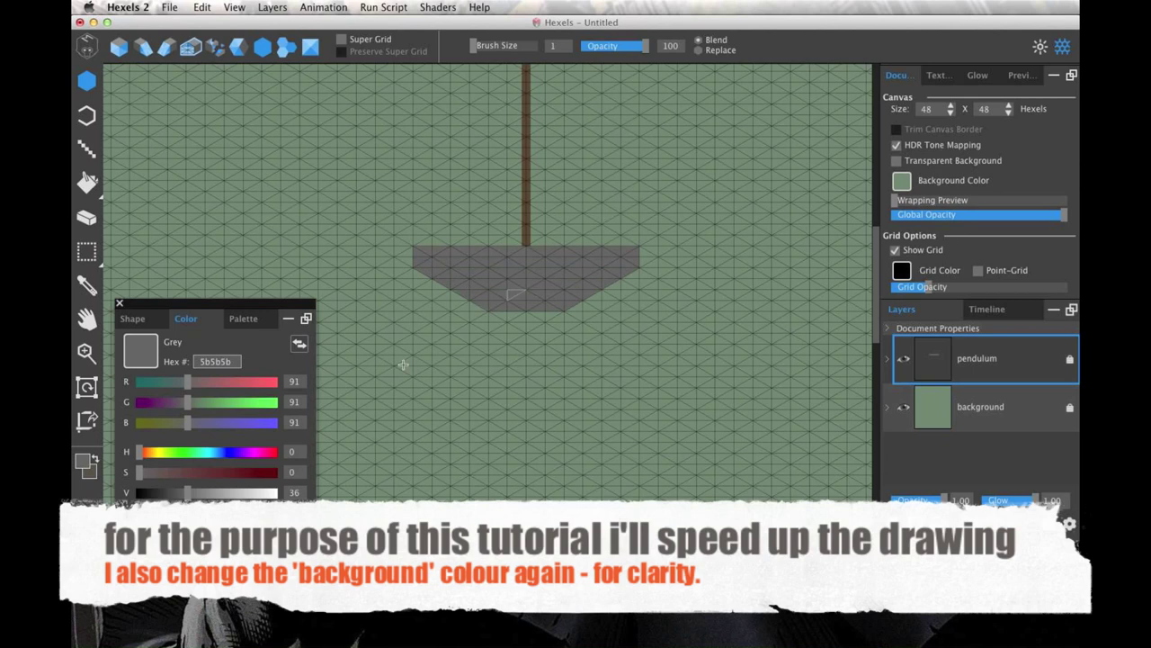
- Paint a jagged blood stain in dull red 7d4949 along the blade's lower part and erase the excess below its edge
drag(187, 492, 206, 492)
drag(477, 306, 587, 293)
drag(139, 471, 194, 472)
mouse_move(495, 286)
mouse_down()
mouse_move(576, 306)
mouse_move(547, 304)
mouse_up()
key(e)
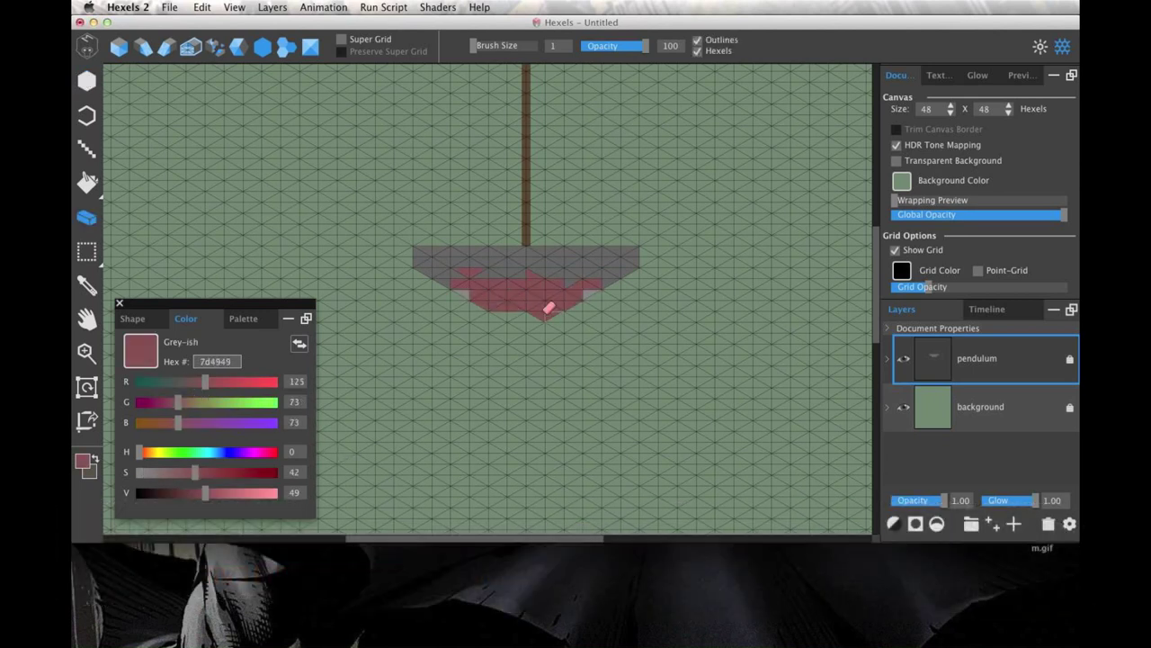
key(f)
alt+click(501, 264)
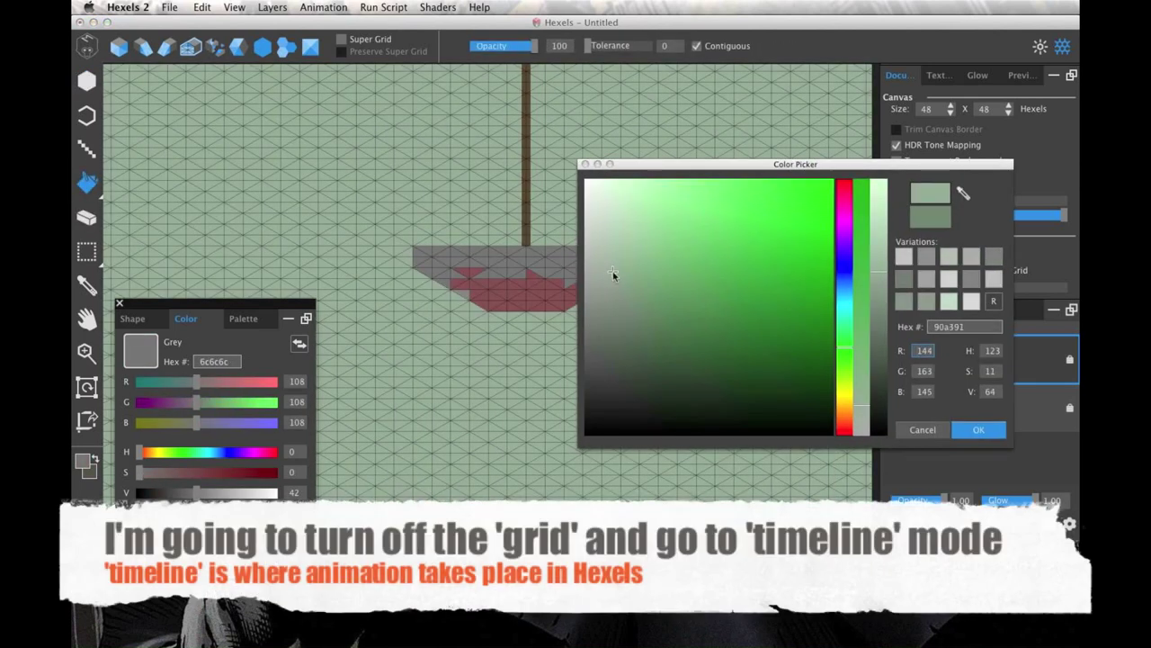
- Lighten the green background color and hide the grid
click(85, 351)
alt+click(526, 252)
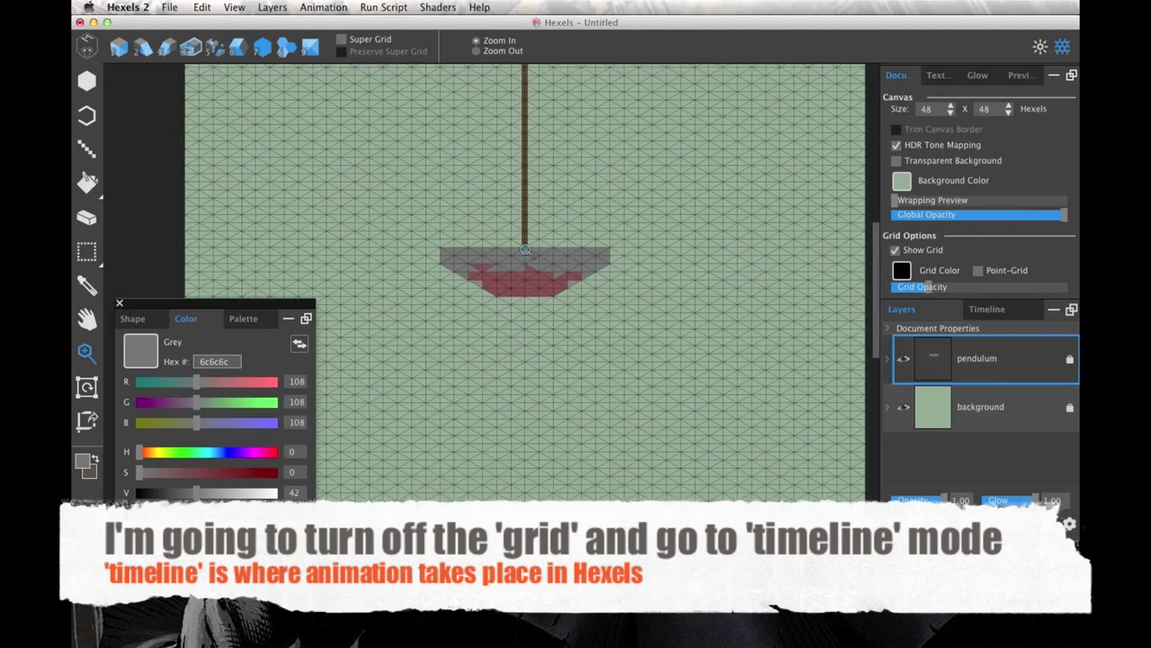
alt+click(526, 249)
click(119, 47)
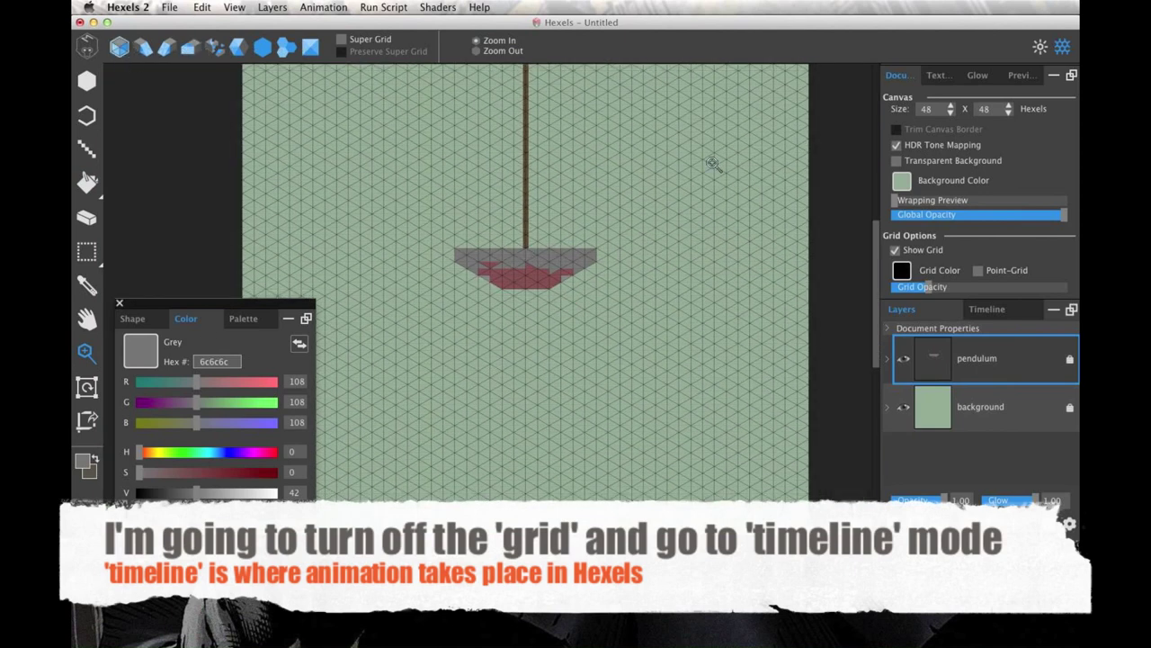
click(895, 250)
- Switch from the layer list to the timeline view and close the floating color window
click(87, 317)
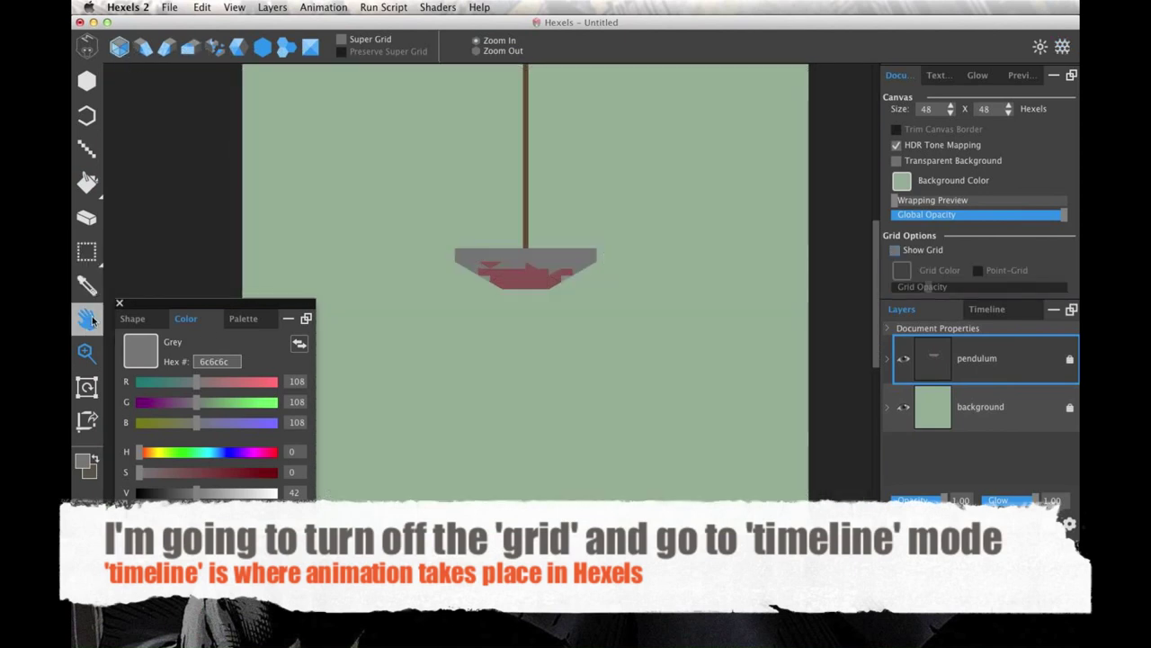
drag(512, 184, 521, 267)
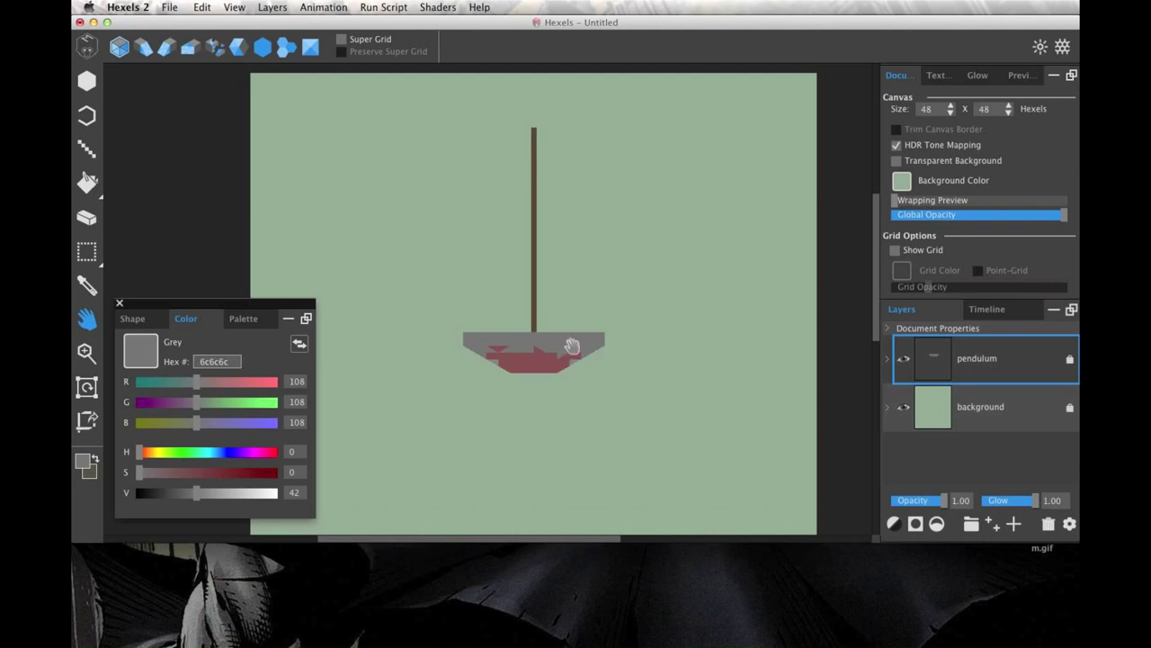
click(988, 309)
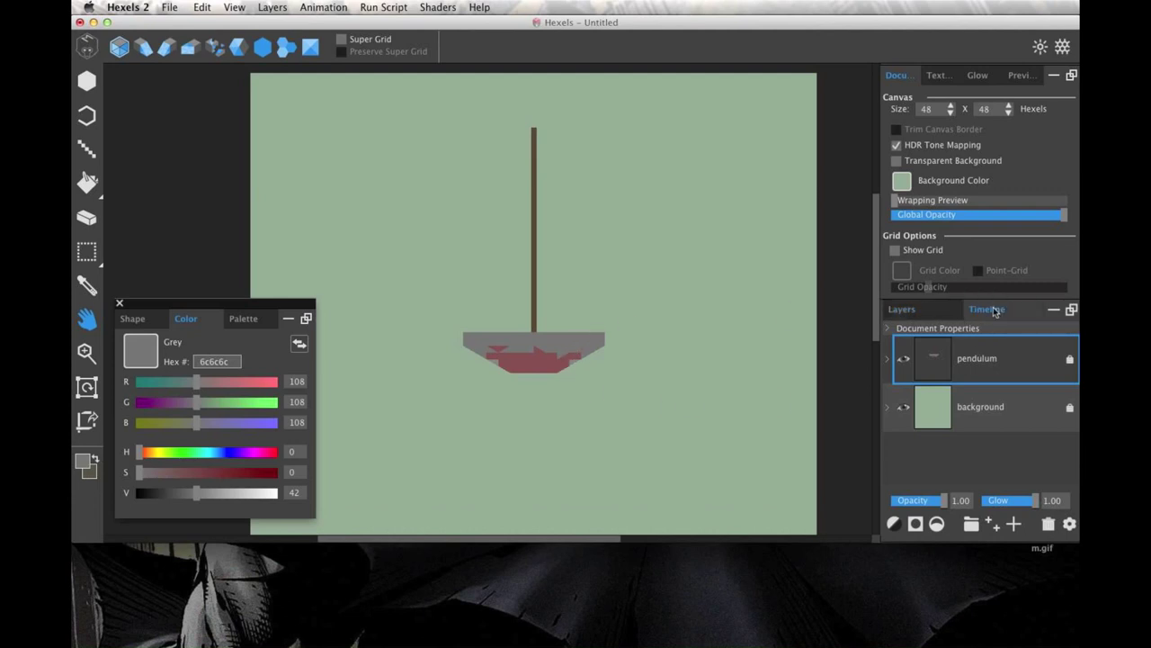
click(119, 303)
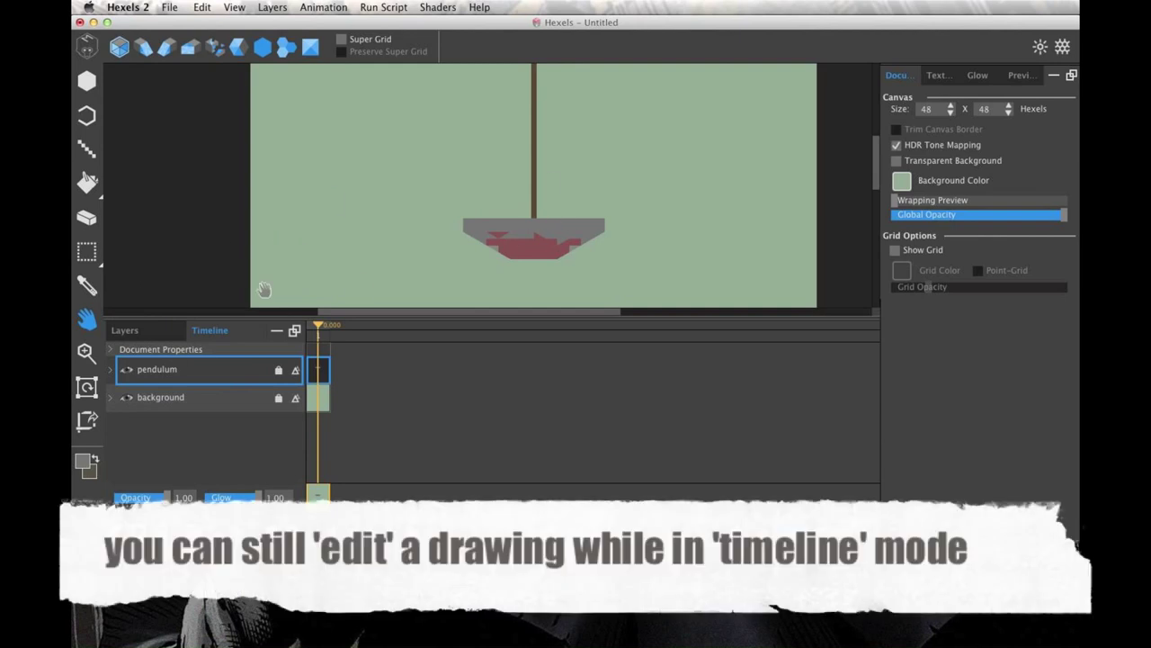
- Erase the upper end of the pendulum's rod to shorten it
click(86, 322)
drag(519, 206, 517, 238)
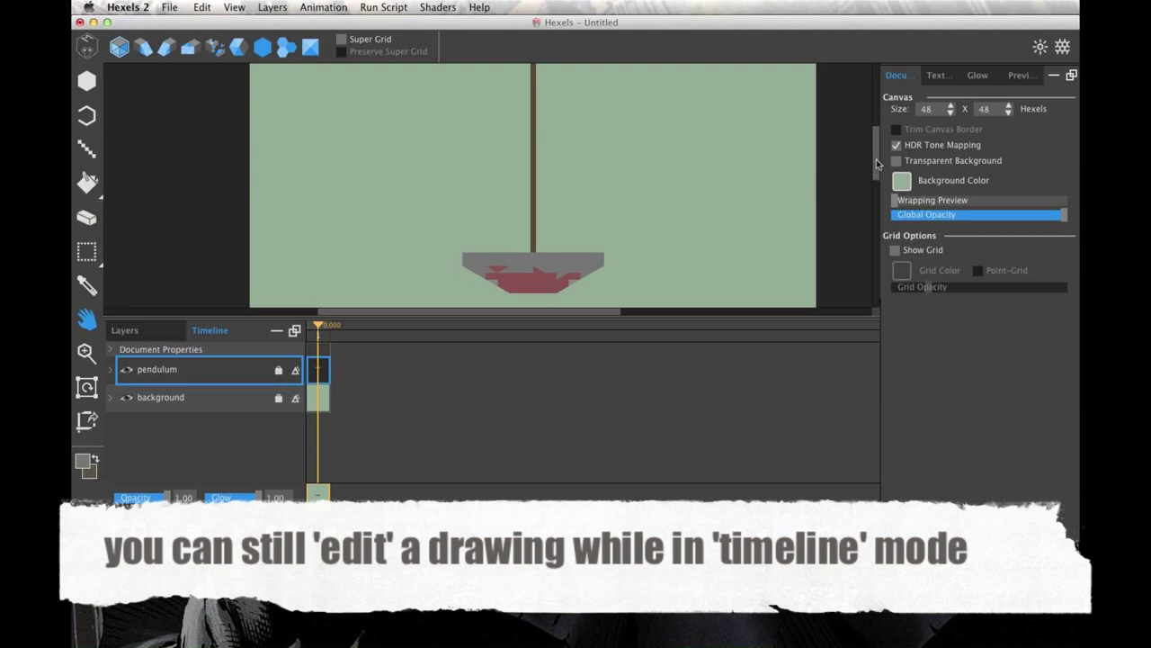
drag(876, 159, 877, 149)
click(87, 217)
drag(537, 113, 534, 145)
drag(876, 135, 875, 149)
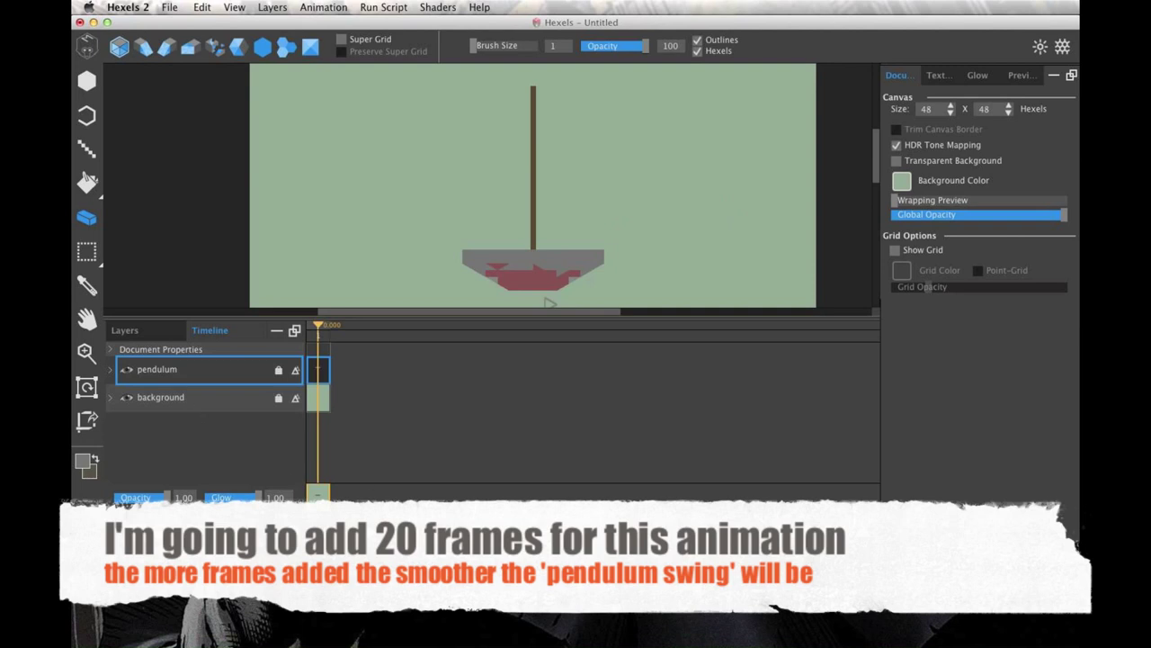
- Set the animation length to 20 frames and enable Transform keyframing for the pendulum layer
text(20)
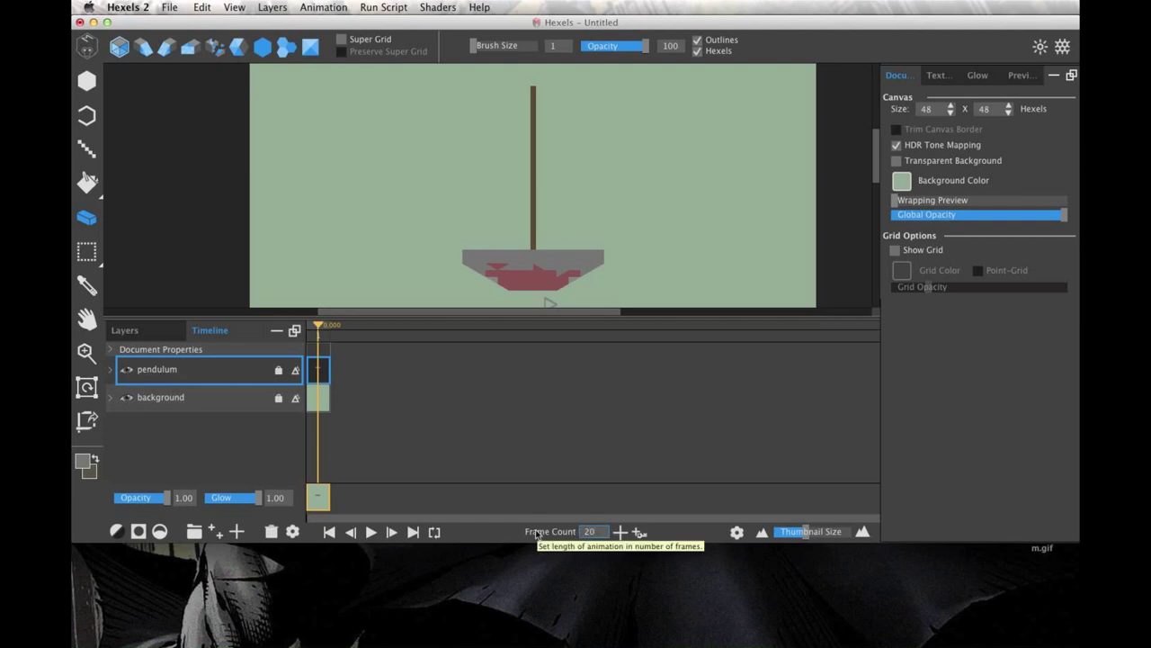
key(Return)
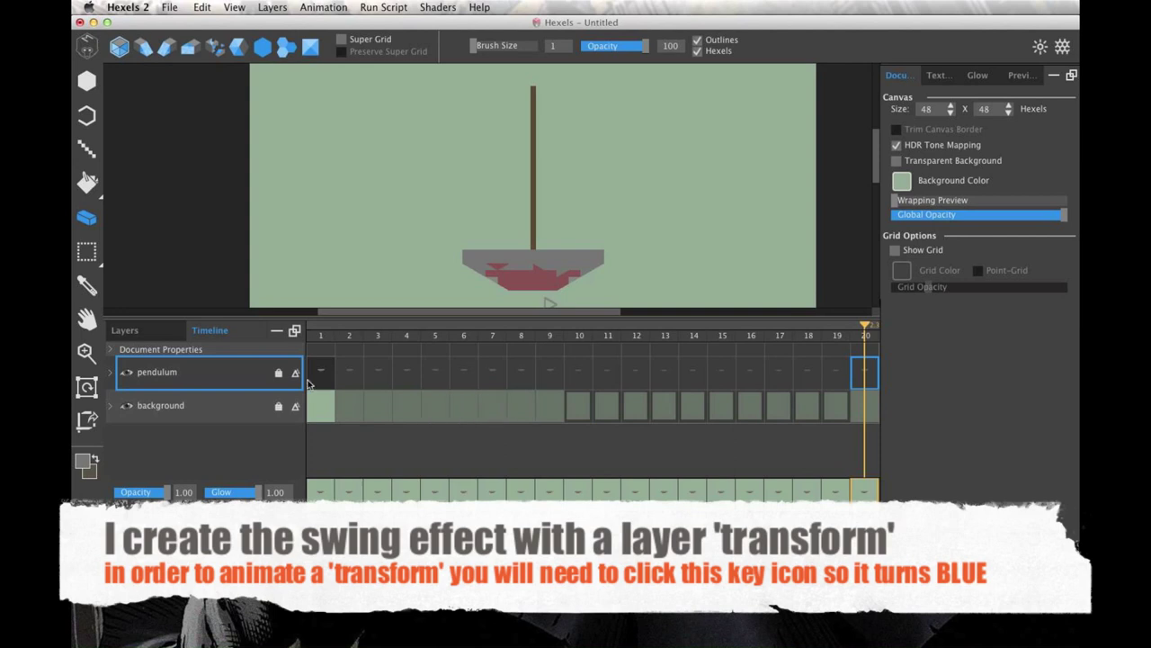
click(151, 379)
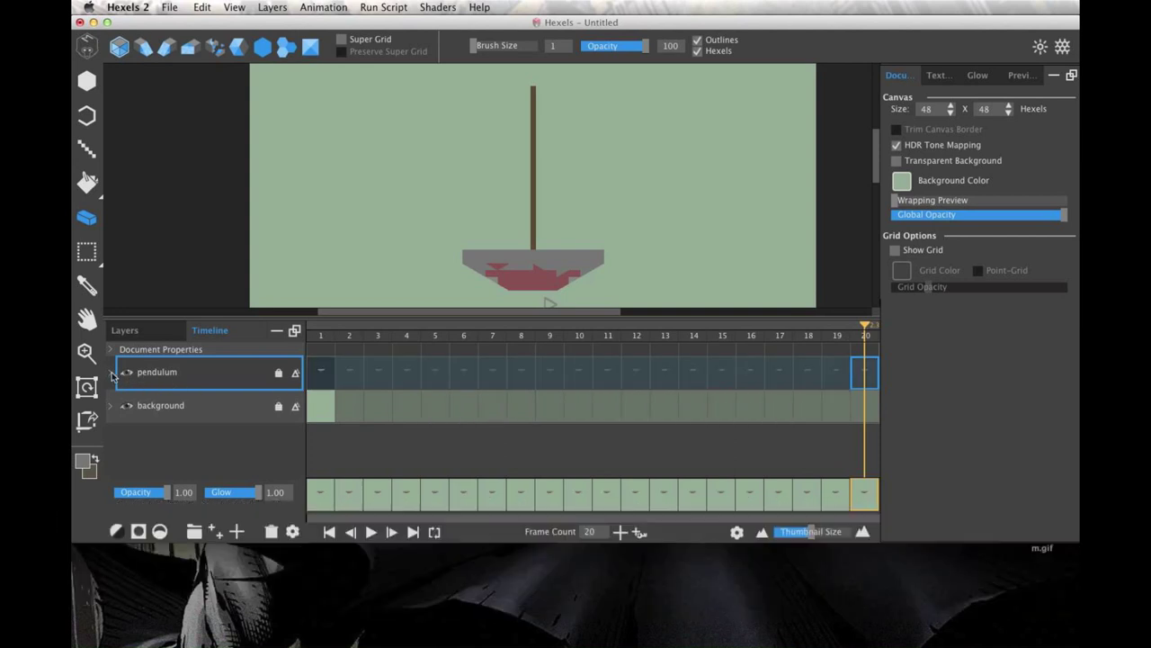
click(111, 372)
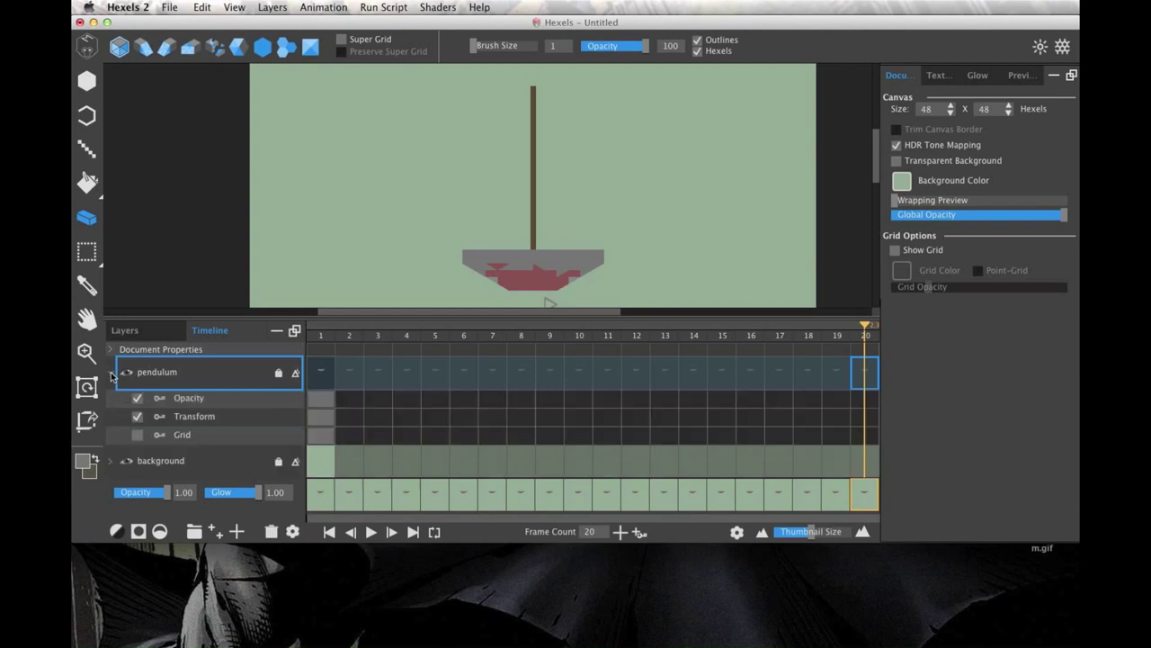
click(159, 417)
- On the pendulum's frame 1 Transform key, move the pivot to the rod's upper end and rotate the pendulum to about -37 degrees
click(320, 419)
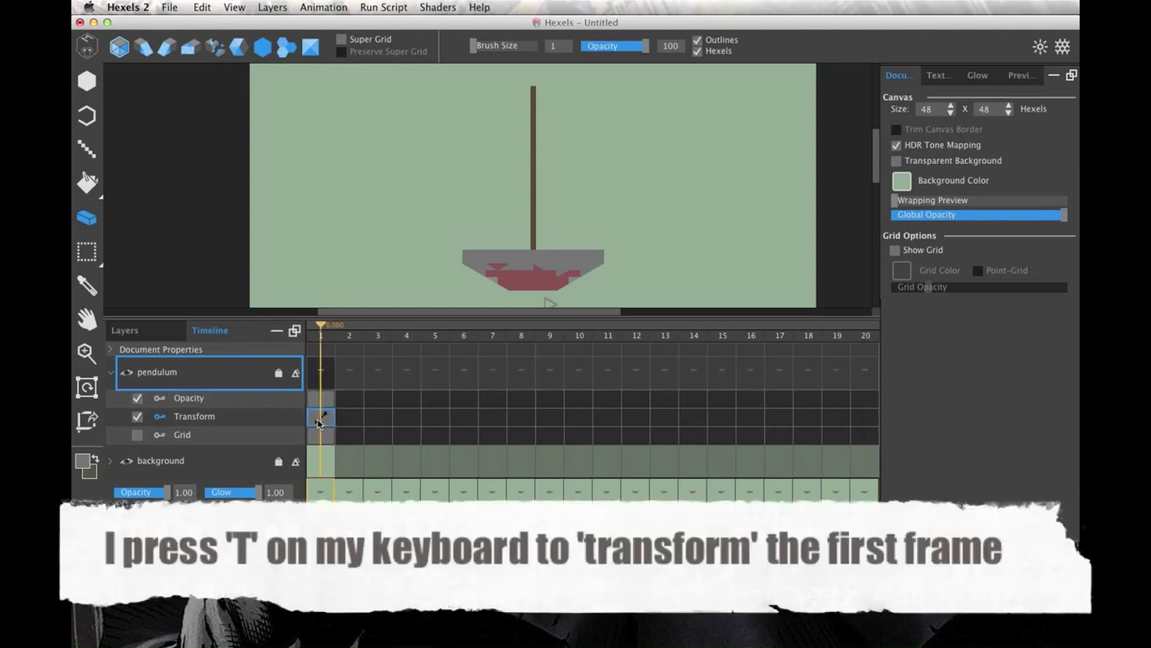
key(t)
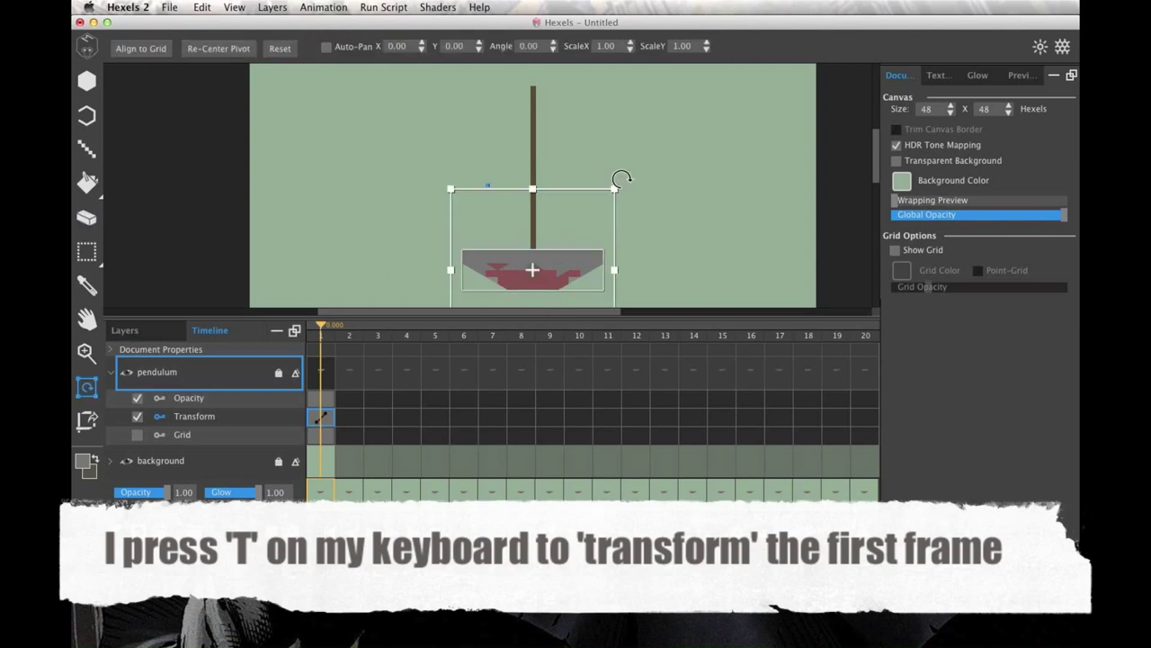
mouse_move(622, 178)
mouse_down()
mouse_move(642, 185)
mouse_move(640, 214)
mouse_move(620, 174)
mouse_move(550, 154)
mouse_move(619, 180)
mouse_up()
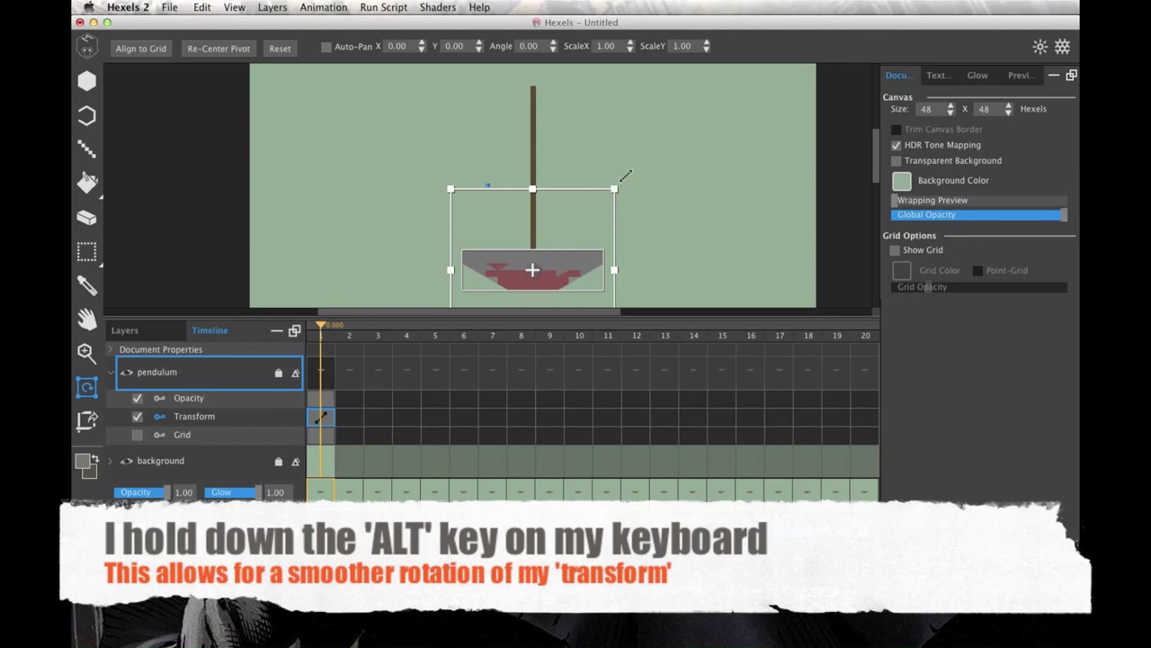
drag(619, 172, 601, 196)
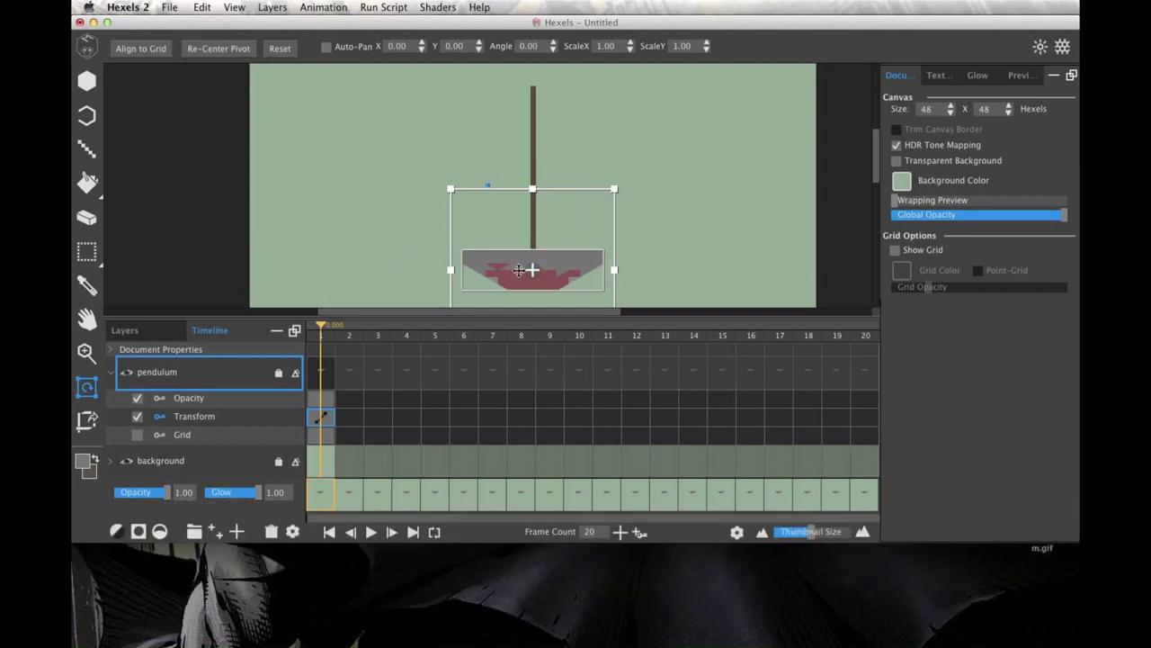
drag(533, 269, 533, 86)
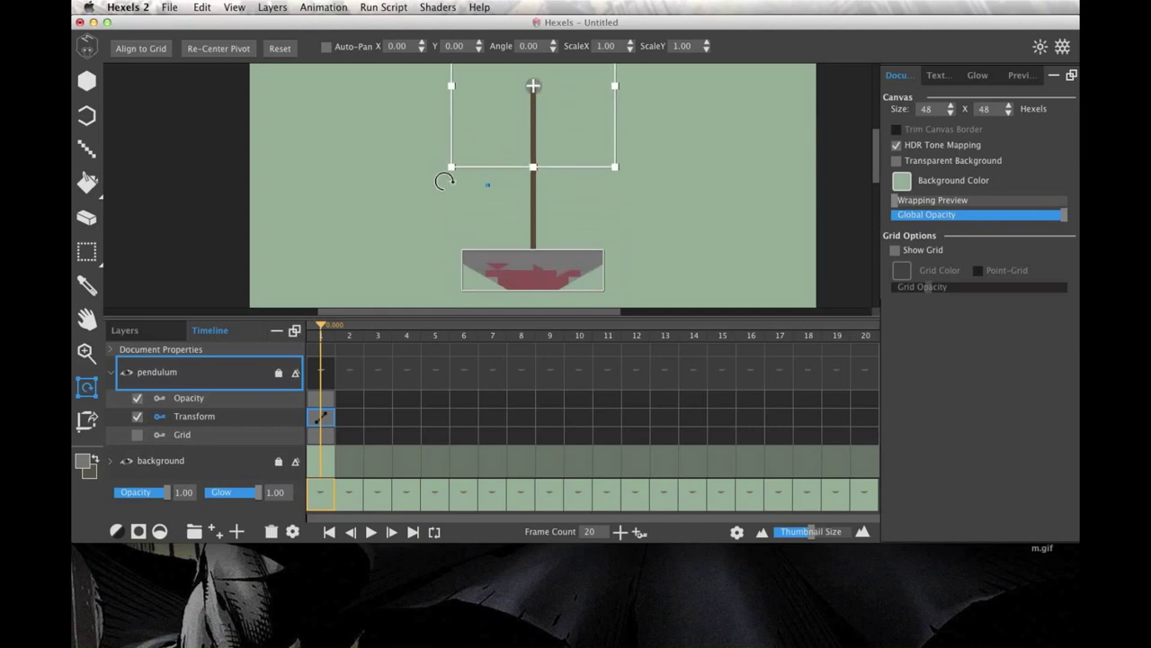
drag(439, 179, 365, 125)
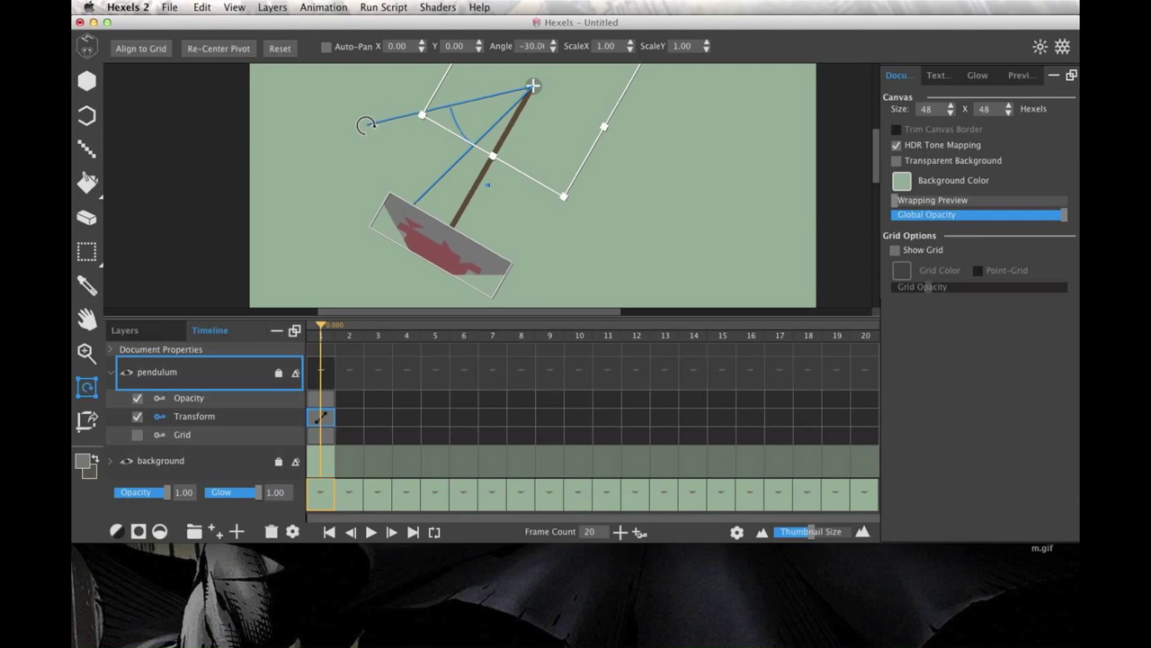
mouse_move(363, 124)
mouse_down()
mouse_move(347, 119)
mouse_move(361, 106)
mouse_up()
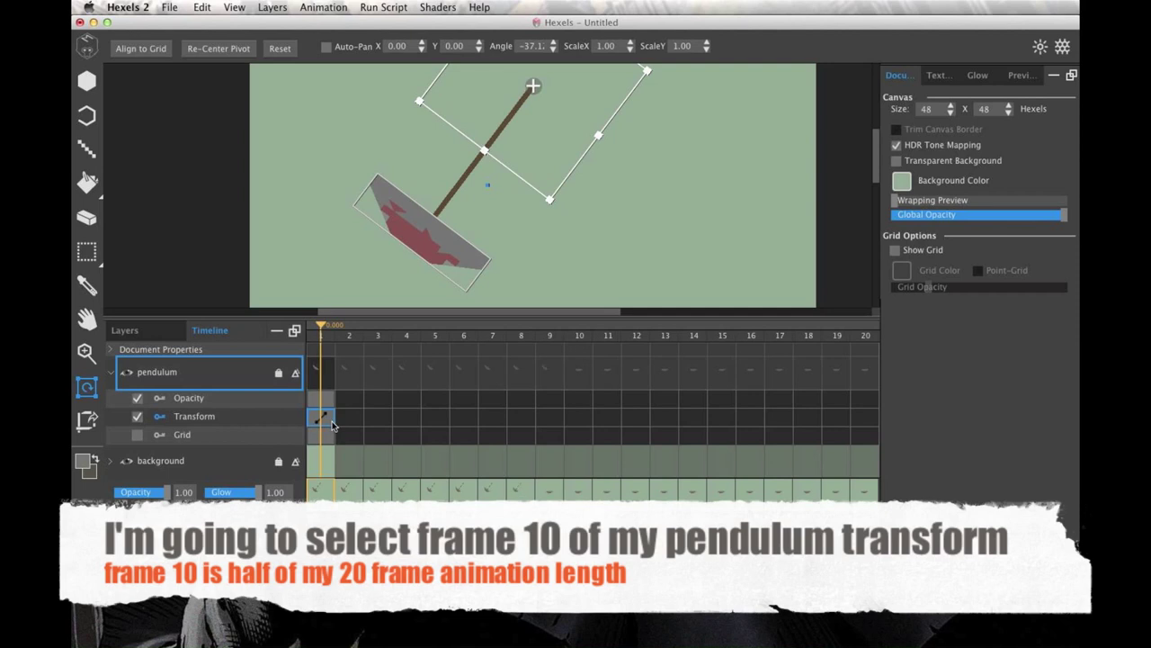
- On frame 10 of the pendulum's Transform track, rotate the pendulum to the opposite side at about 50.1 degrees
click(581, 417)
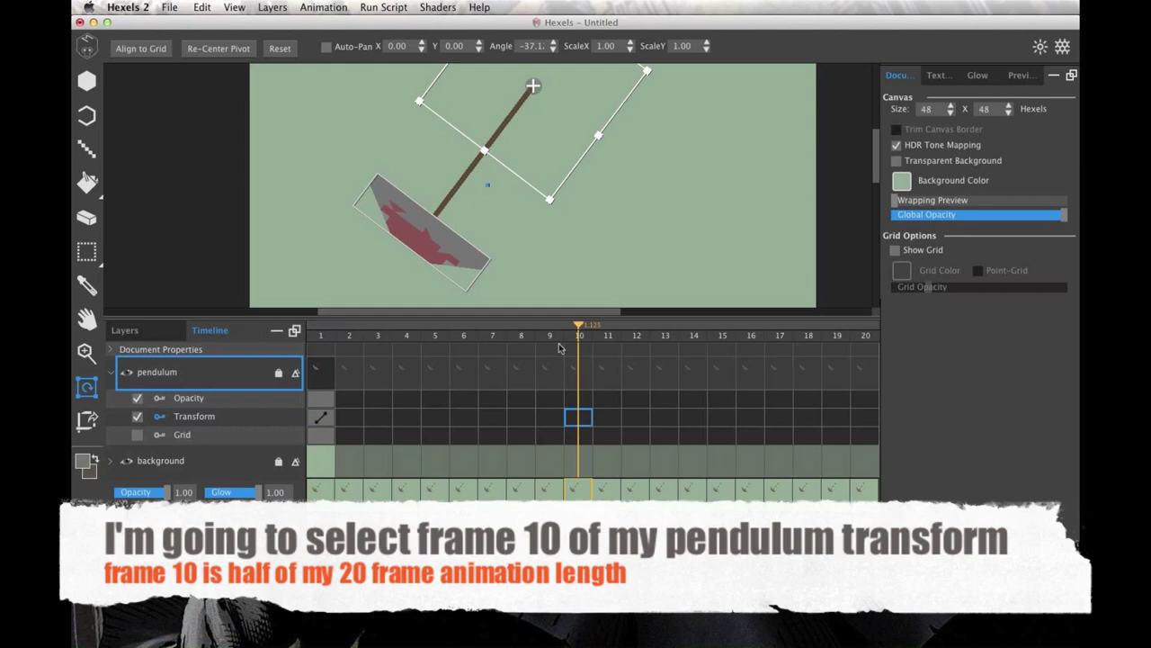
drag(551, 205, 744, 68)
drag(743, 67, 745, 67)
- Play back the pendulum animation, including in looped playback, to check the swing
click(372, 533)
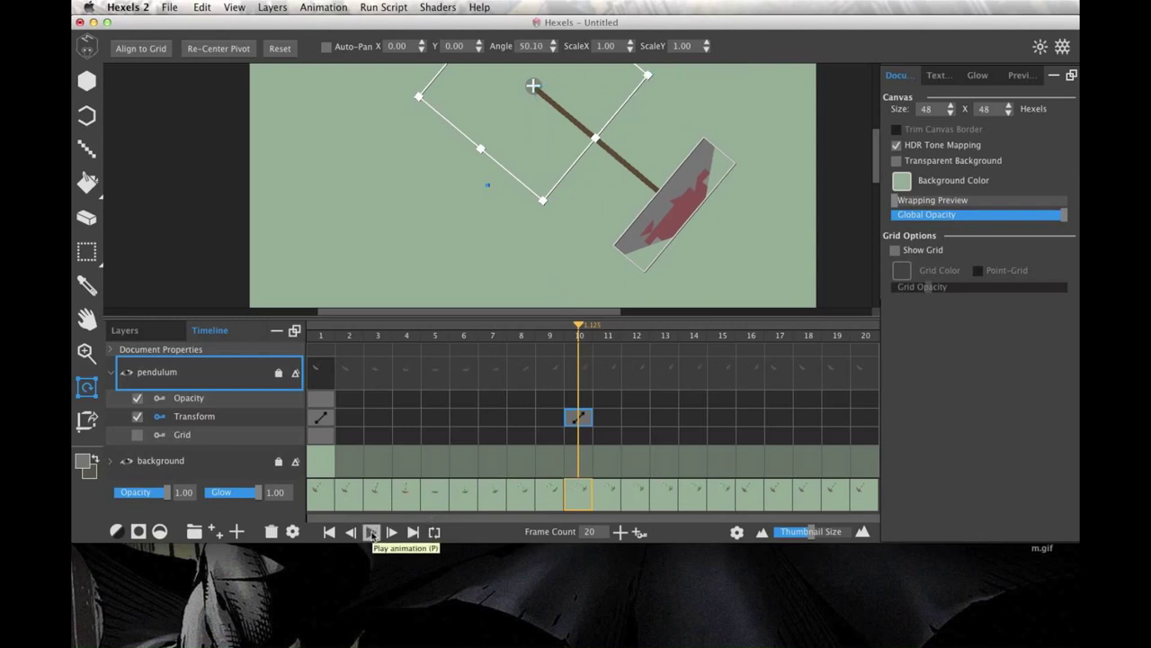
click(372, 533)
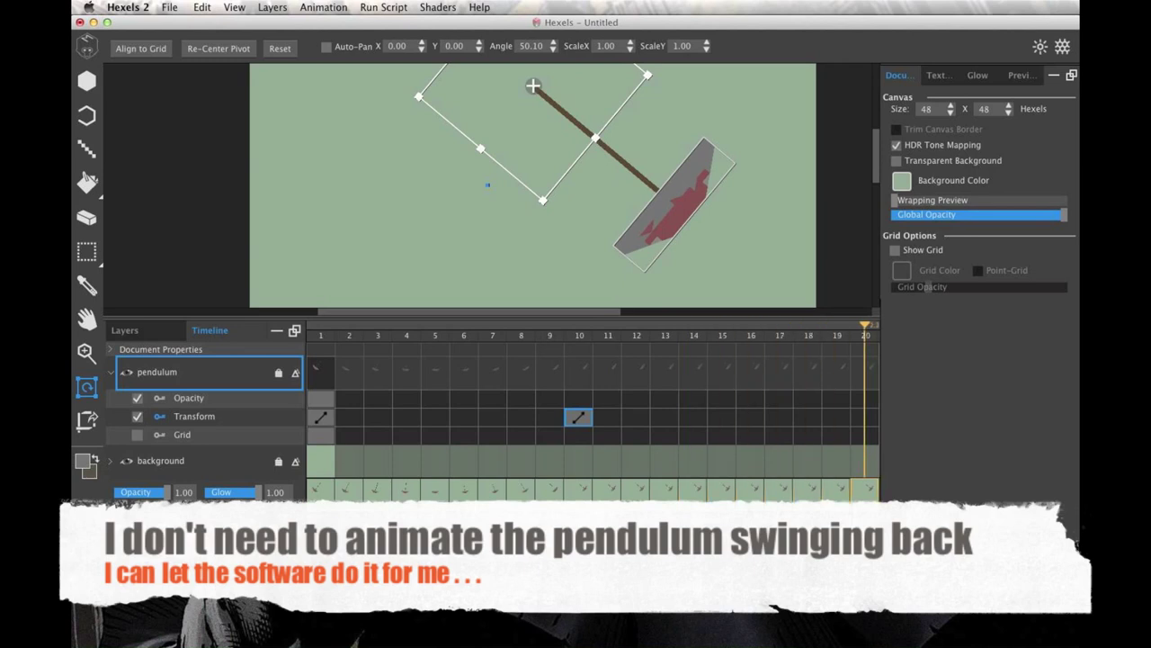
key(space)
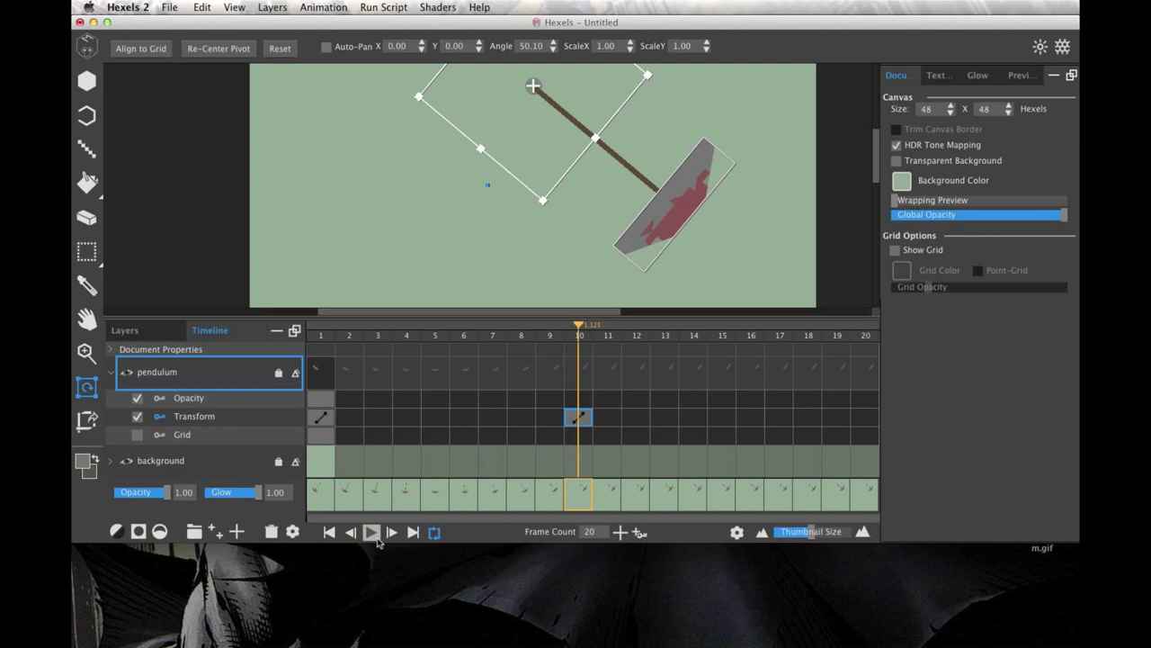
click(370, 532)
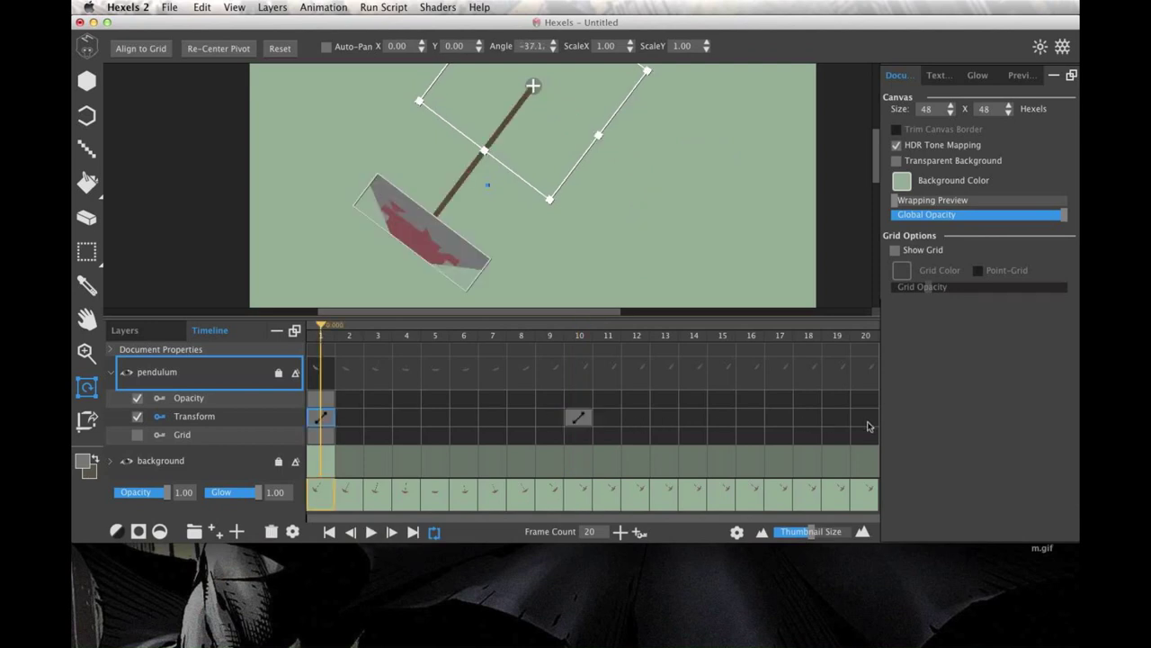
- Set the animation's Property Looping to Loop to First and play back the full swing
click(736, 532)
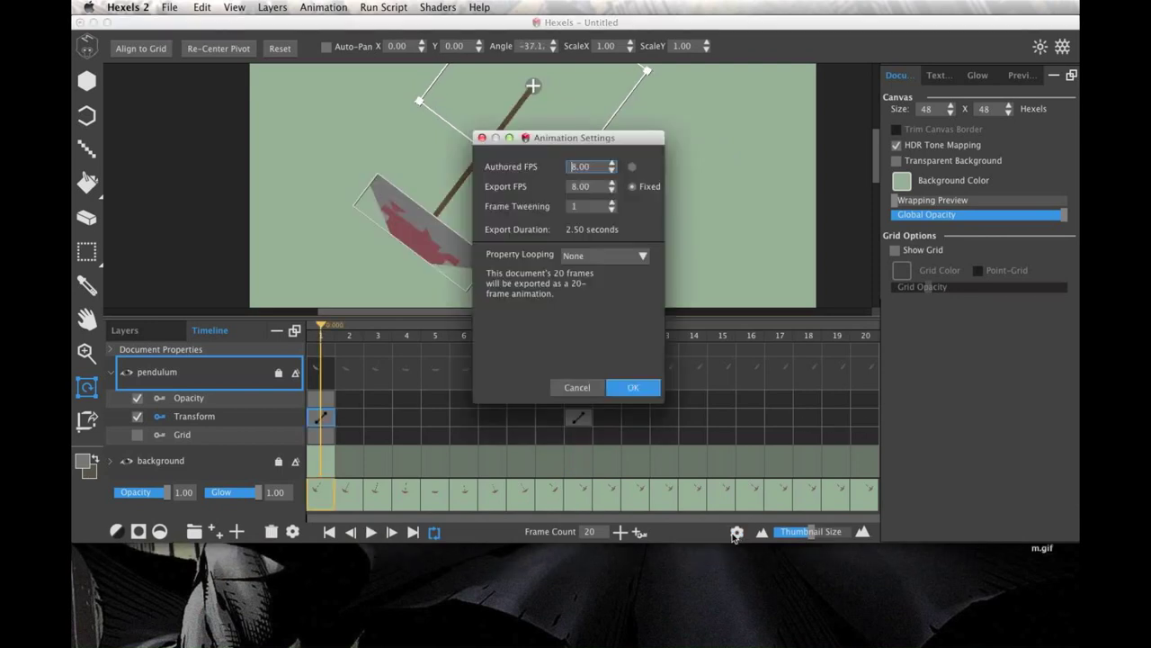
click(642, 259)
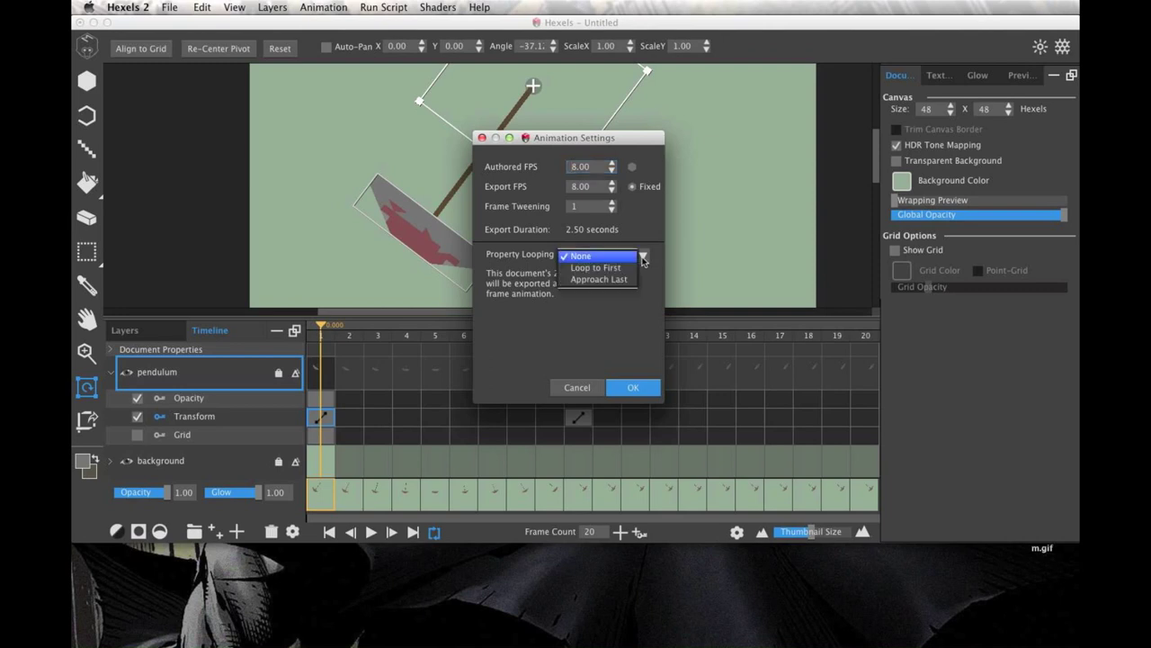
click(626, 269)
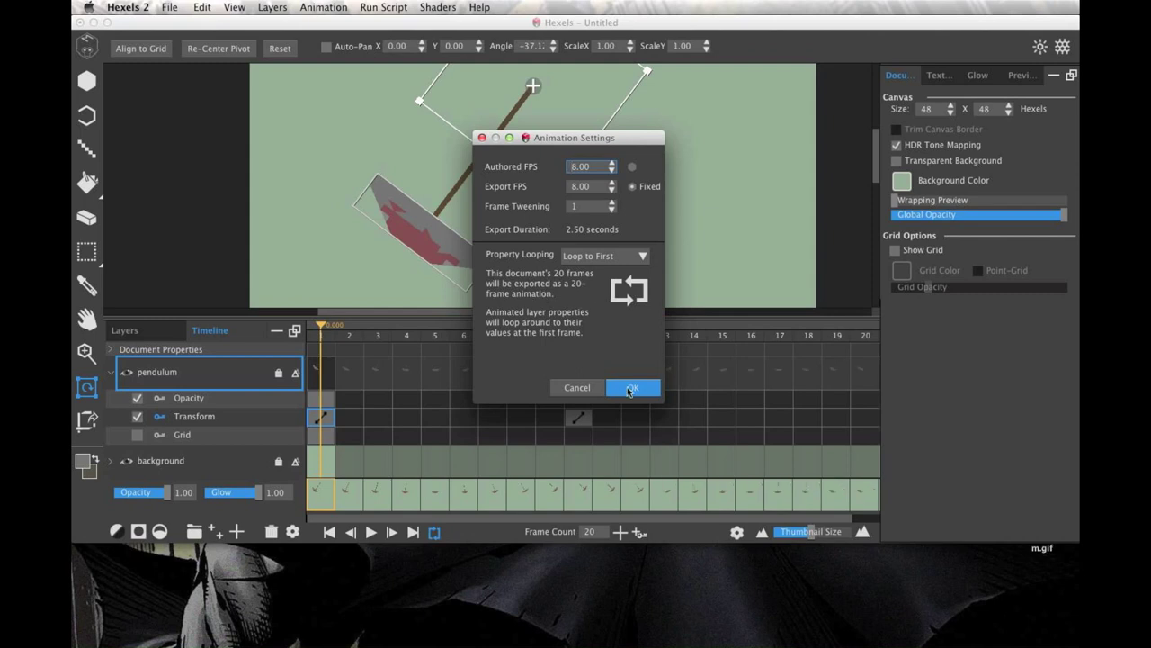
click(629, 389)
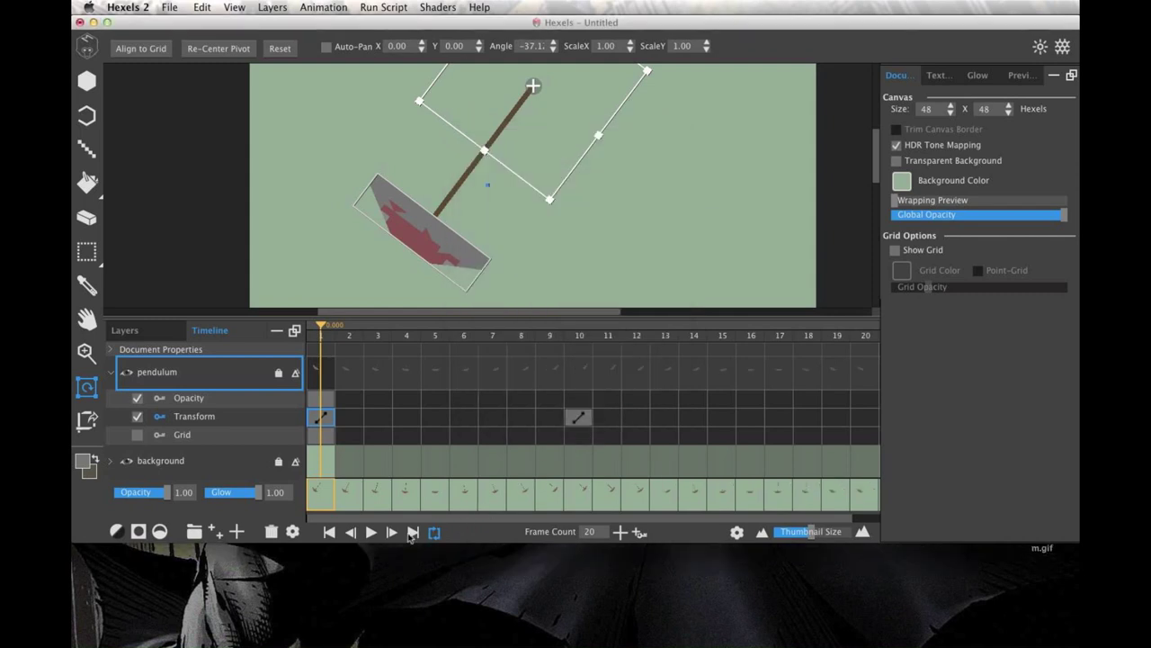
click(368, 532)
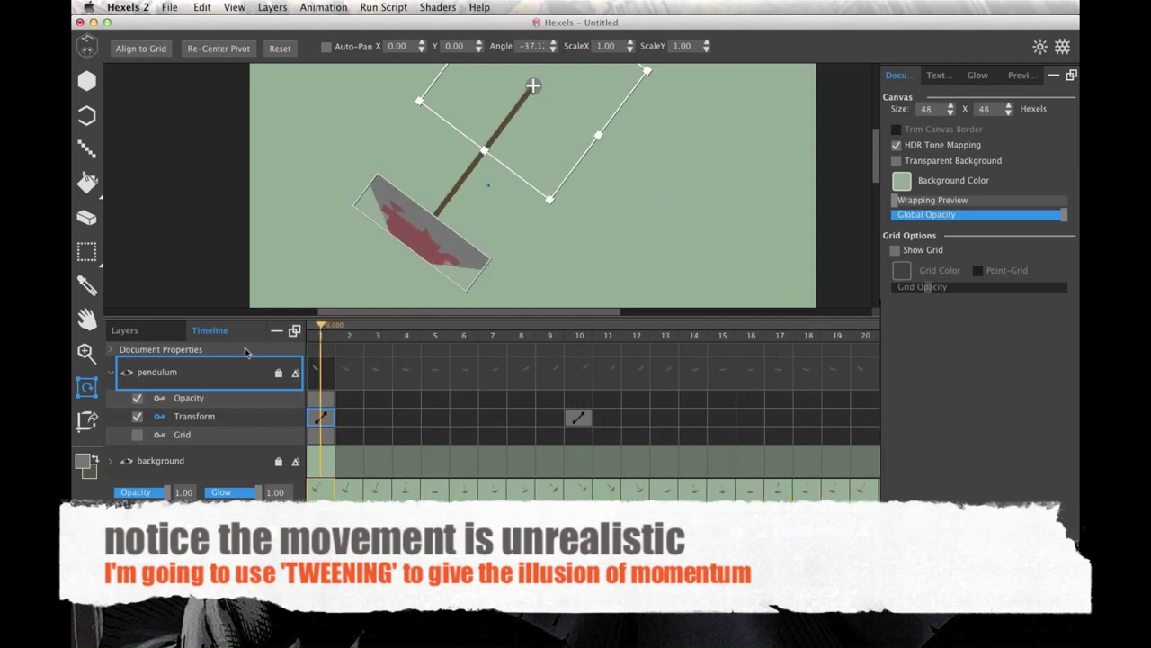
key(space)
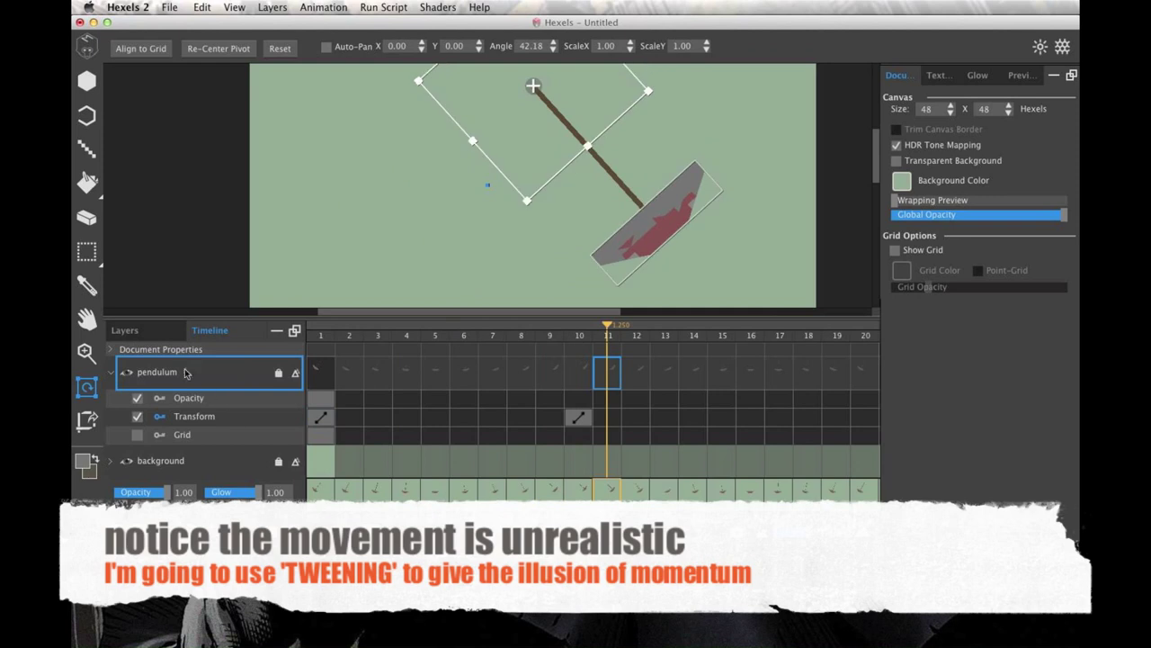
- Leave the transform mode and set the tweening of the pendulum's frame 1 Transform keyframe to the smooth S-shaped ease curve
click(87, 255)
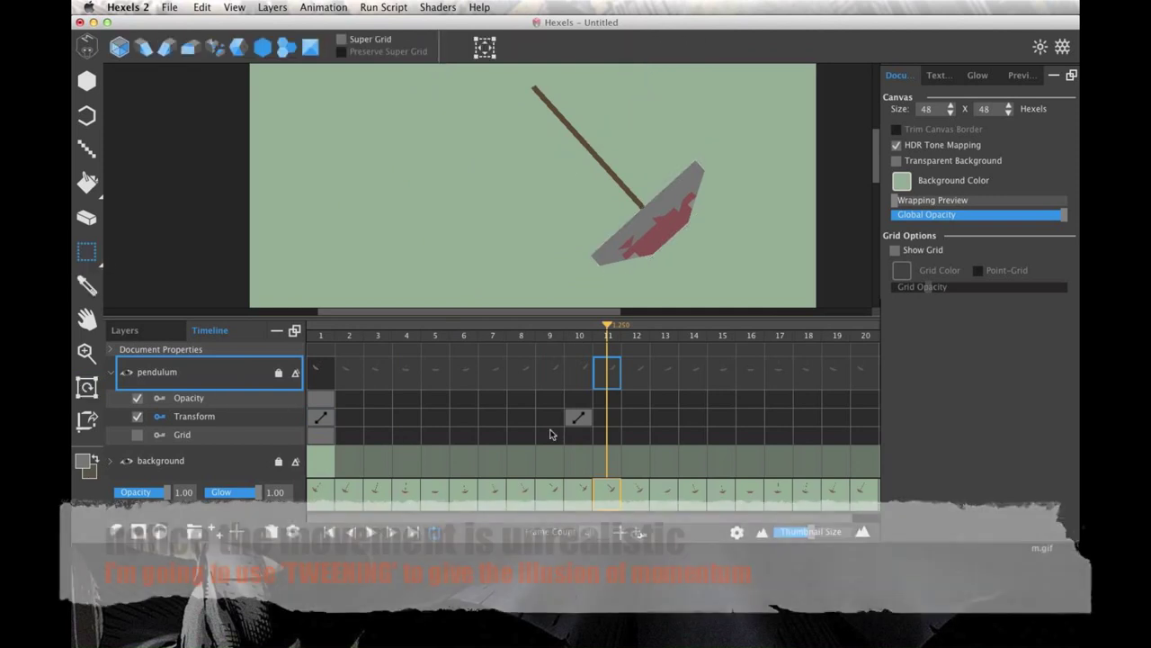
click(322, 418)
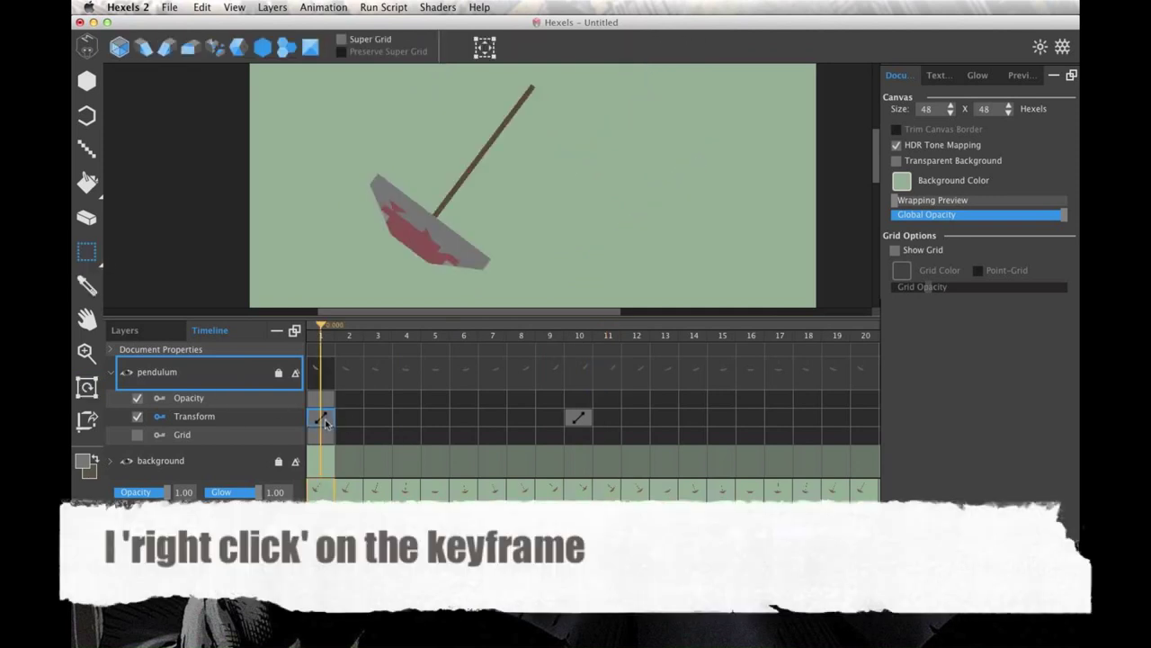
right_click(326, 422)
mouse_move(339, 428)
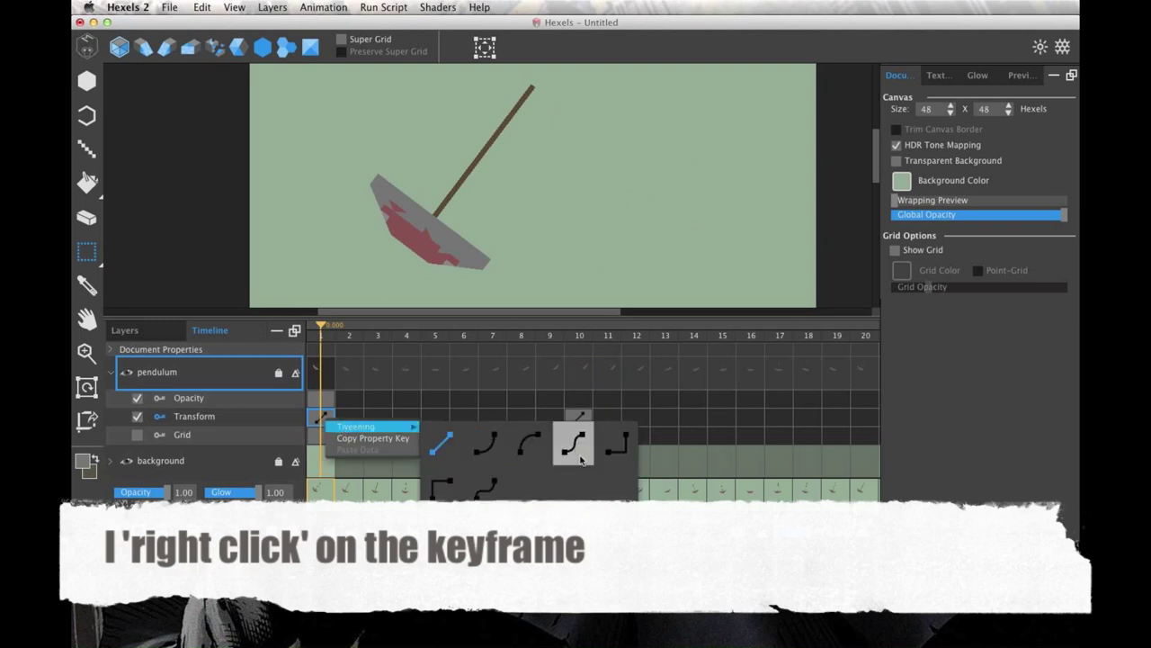
click(580, 459)
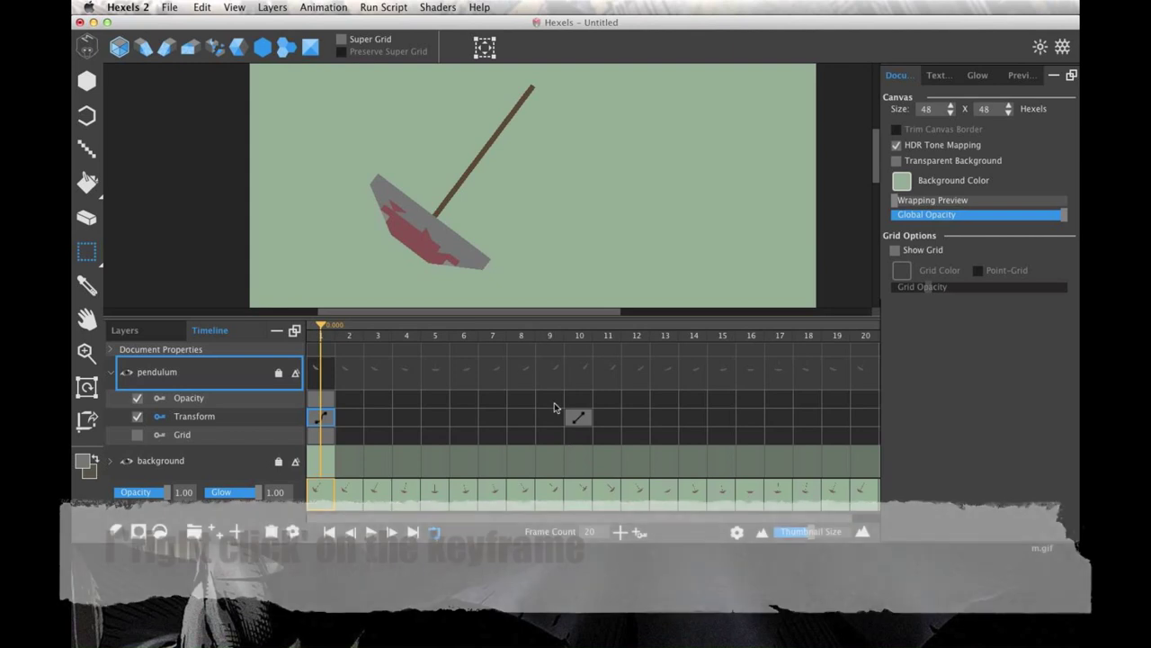
- Give the frame 10 Transform keyframe the same smooth S-shaped tweening curve and play back the animation
click(580, 420)
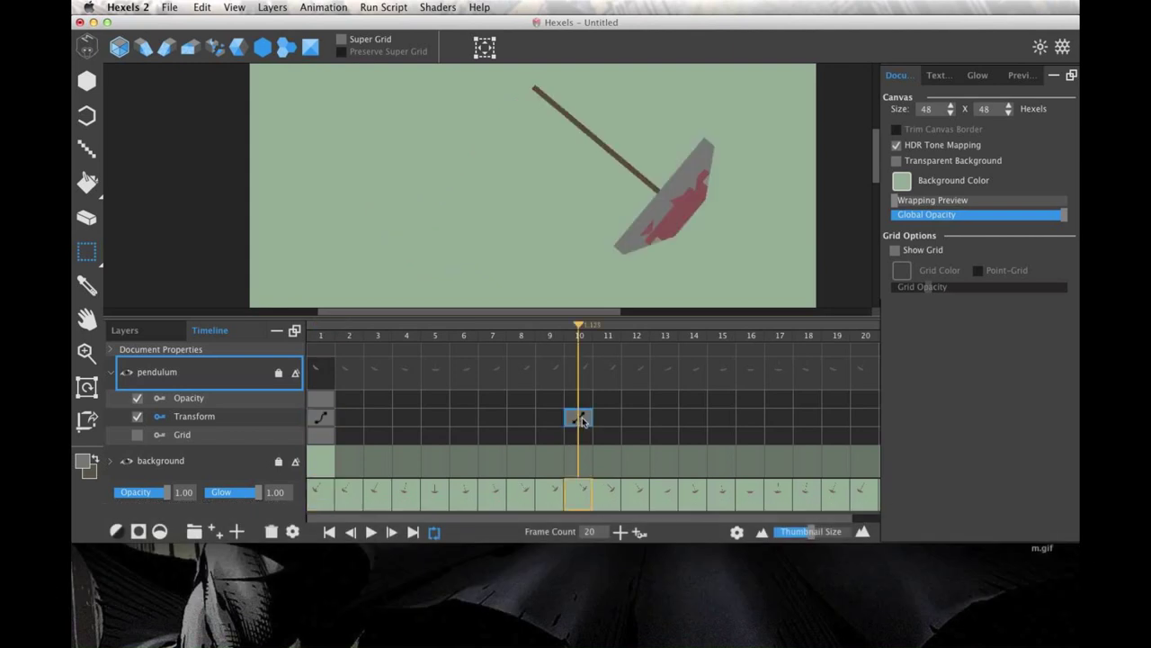
right_click(582, 422)
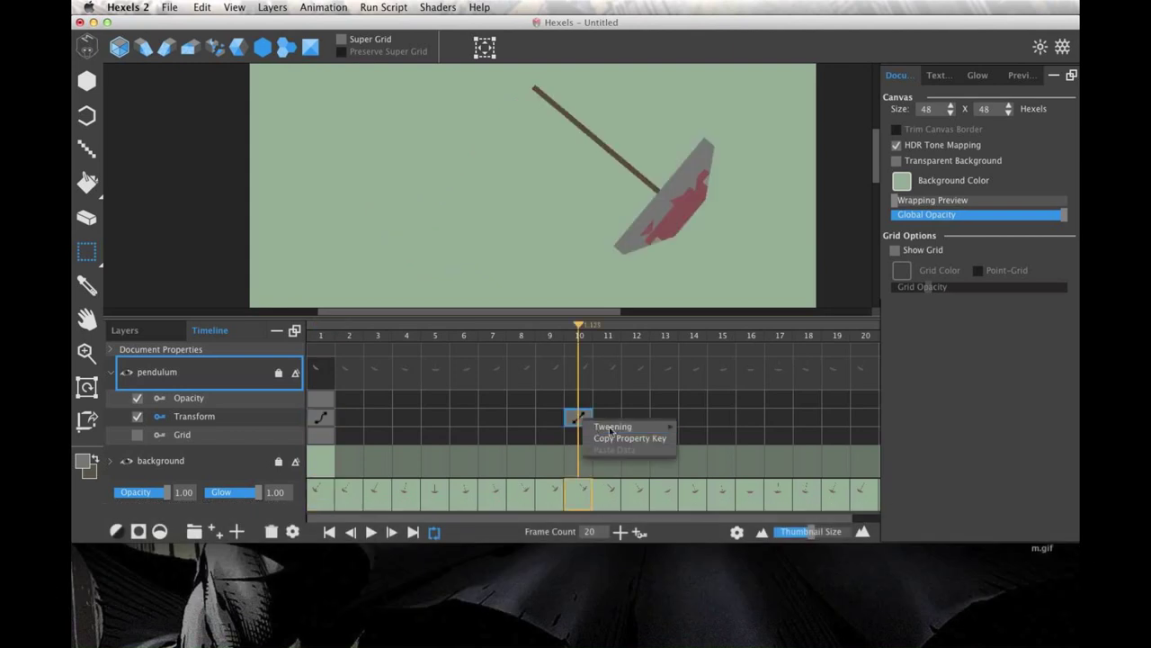
mouse_move(615, 431)
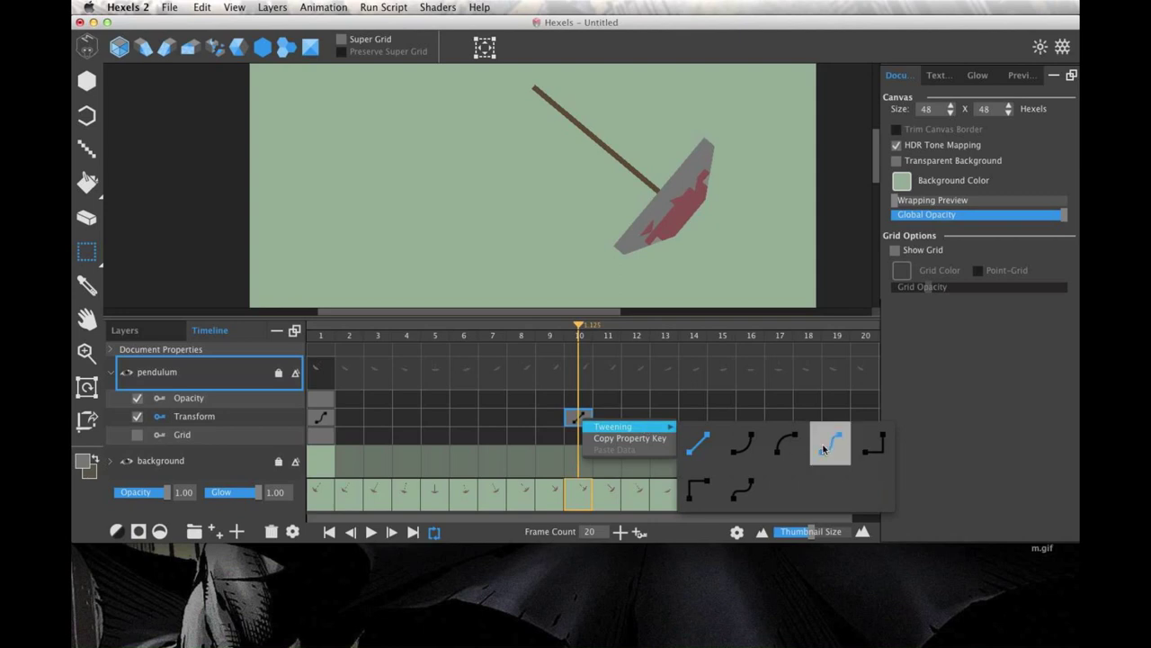
click(823, 450)
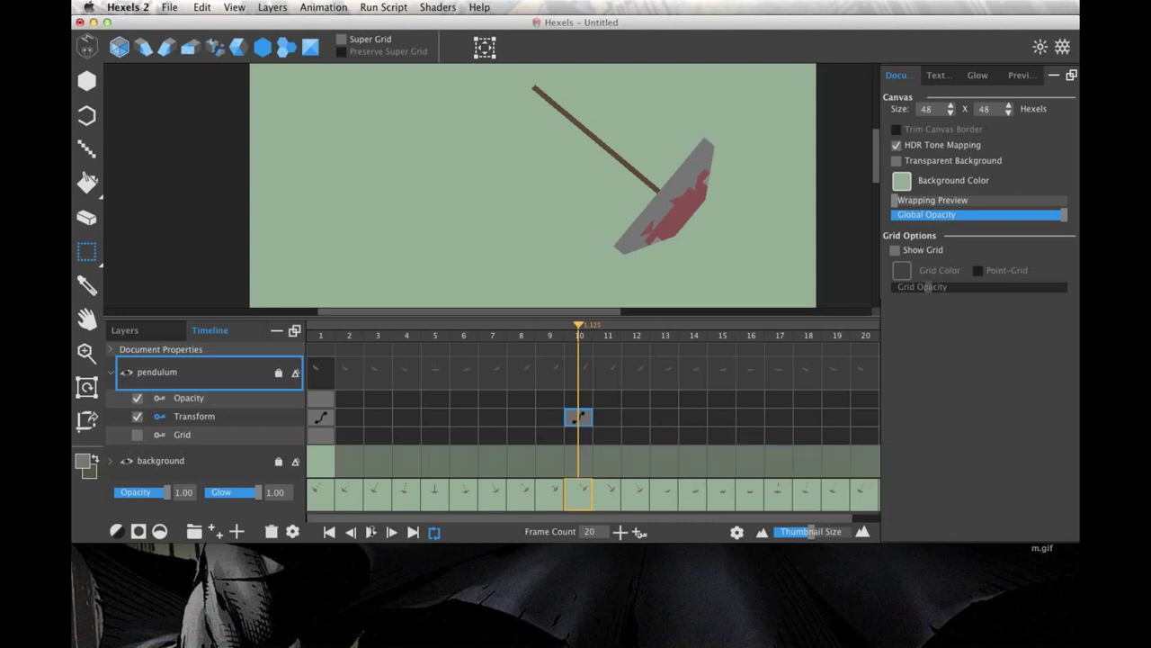
click(371, 532)
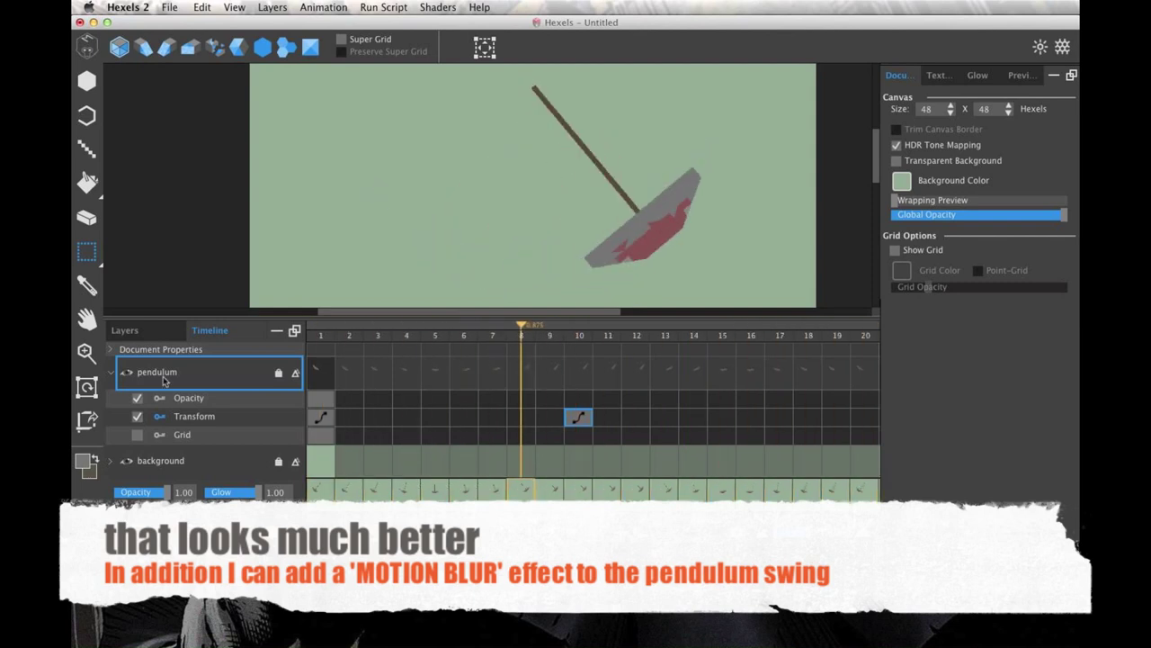
- Add a Motion Blur post effect to the pendulum layer from the layer list and return to the timeline view
click(130, 329)
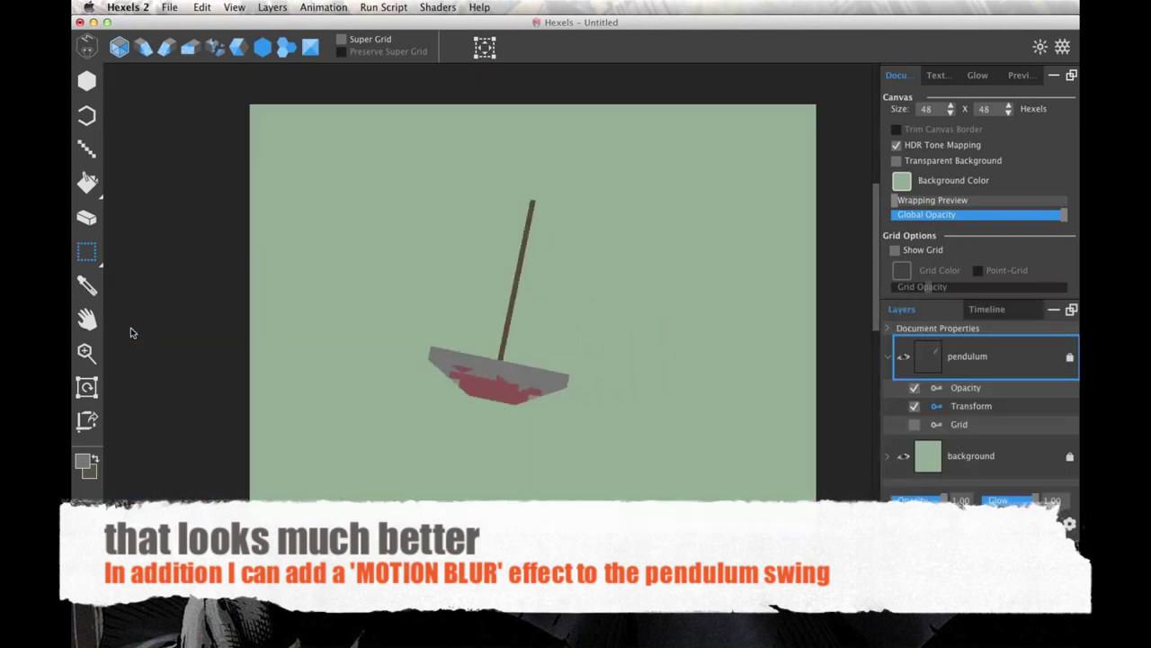
click(86, 318)
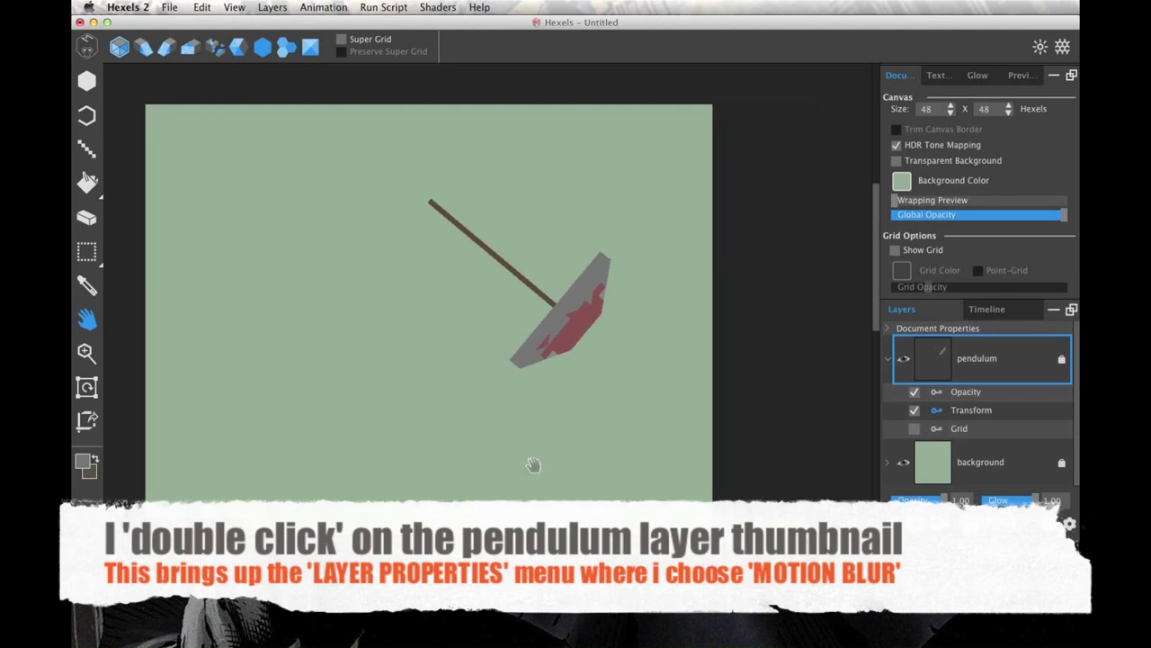
double_click(933, 364)
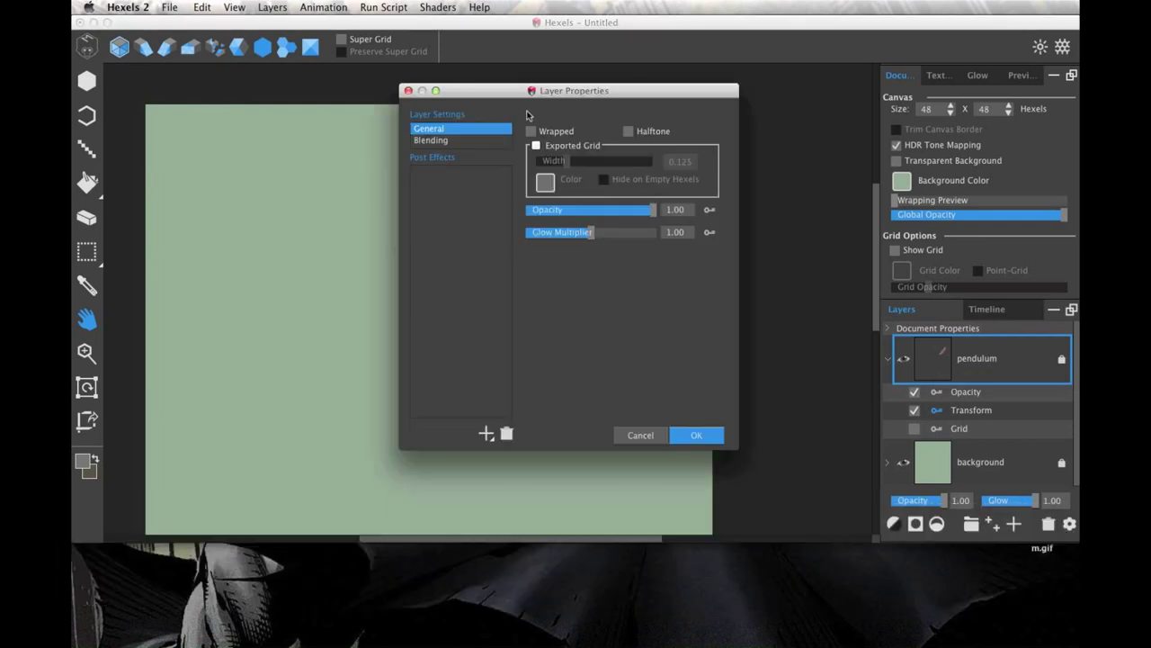
drag(515, 91, 760, 118)
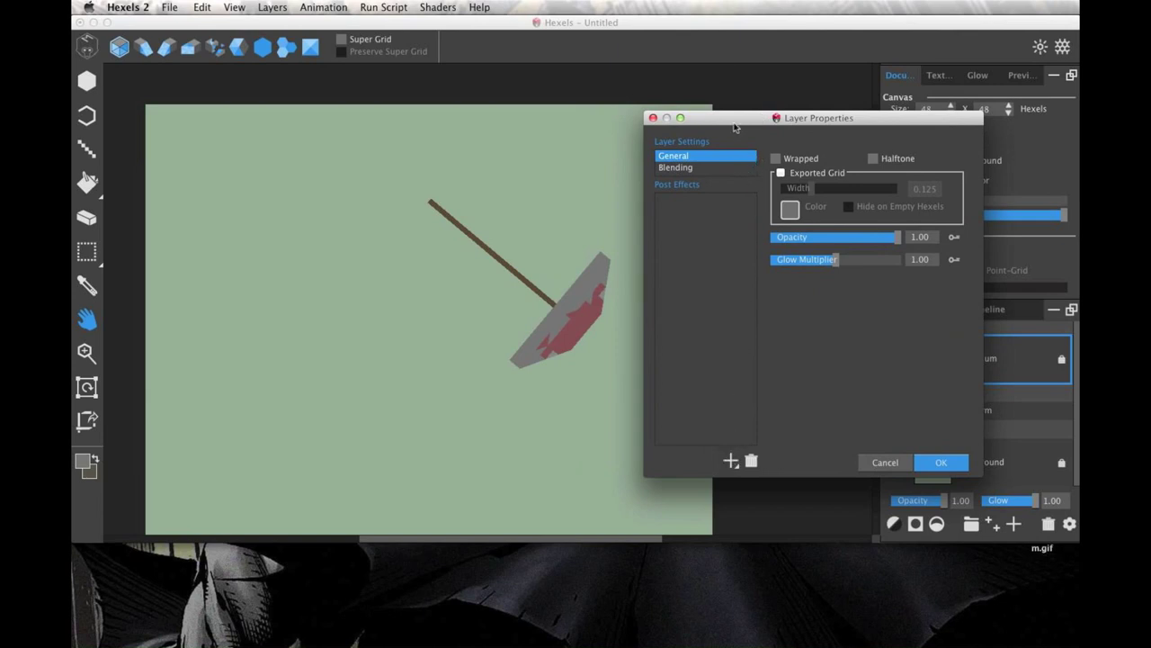
drag(734, 127, 738, 67)
click(734, 404)
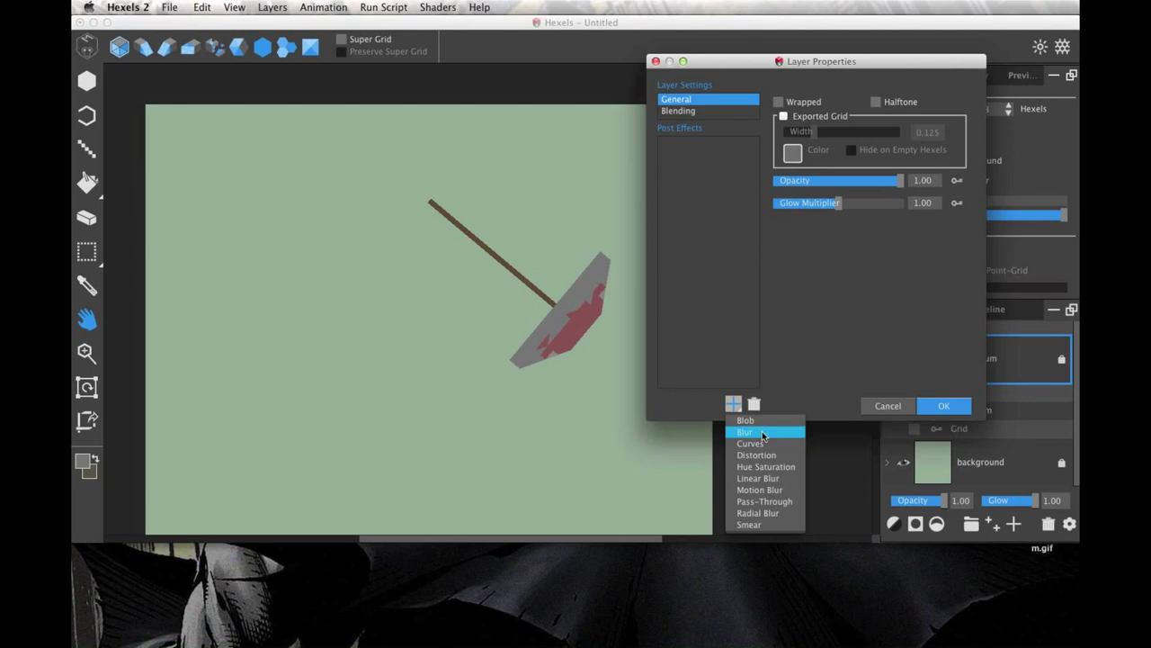
click(793, 493)
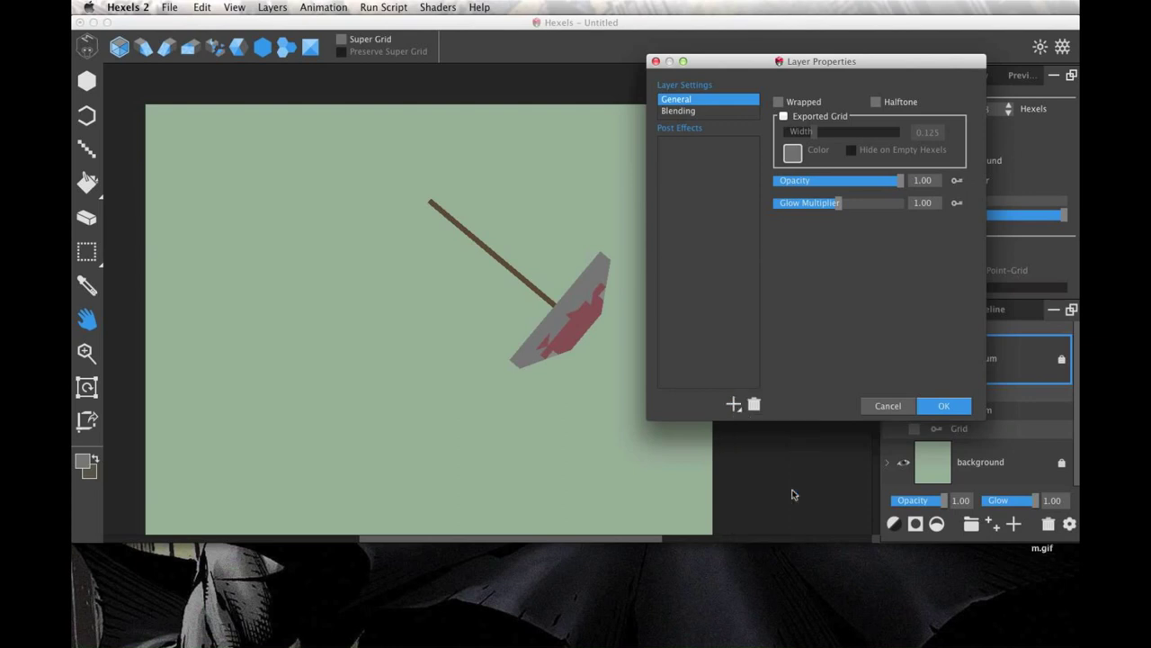
click(942, 406)
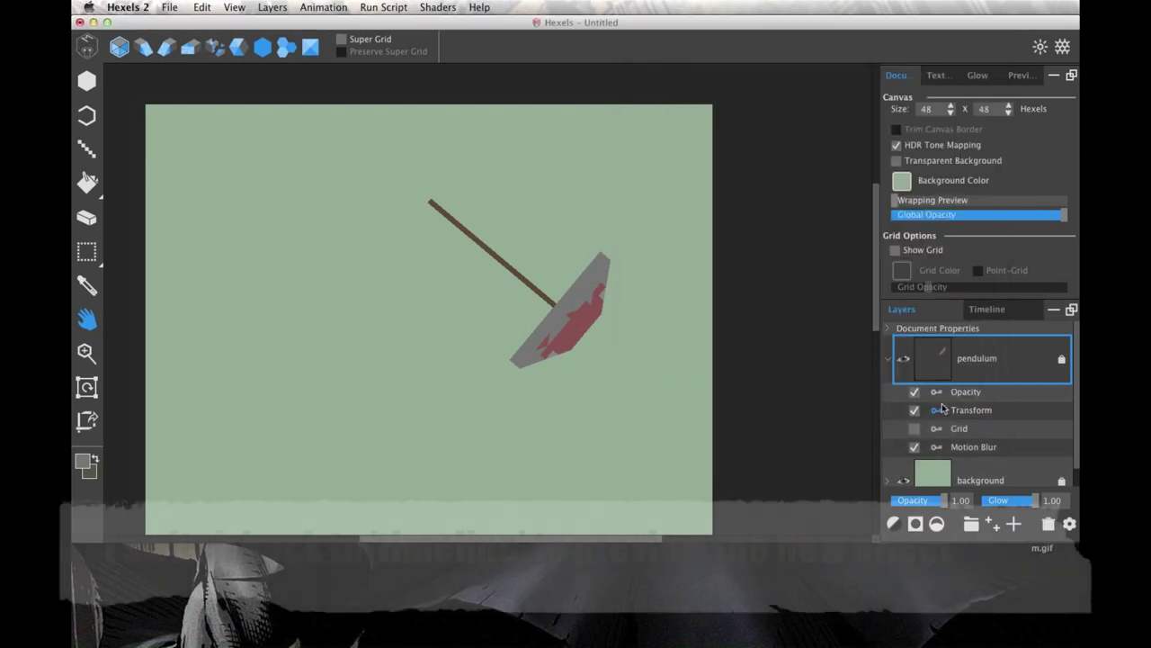
click(989, 309)
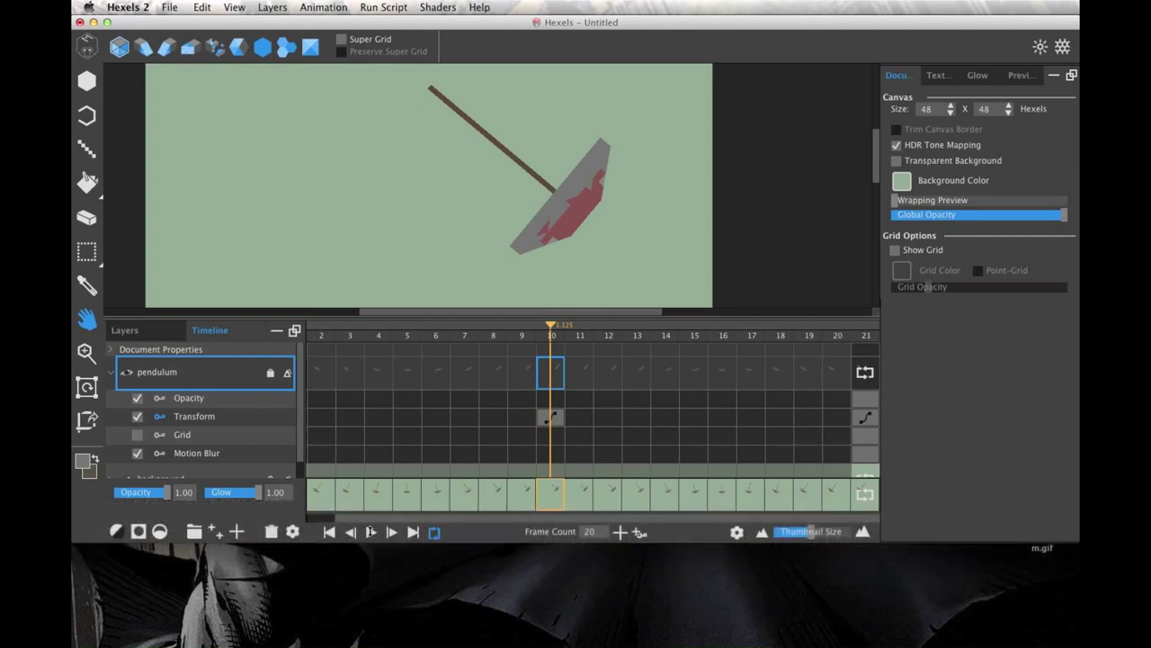
- Play the animation and lower the Time Range of the pendulum layer's Motion Blur effect to 0.02
click(370, 534)
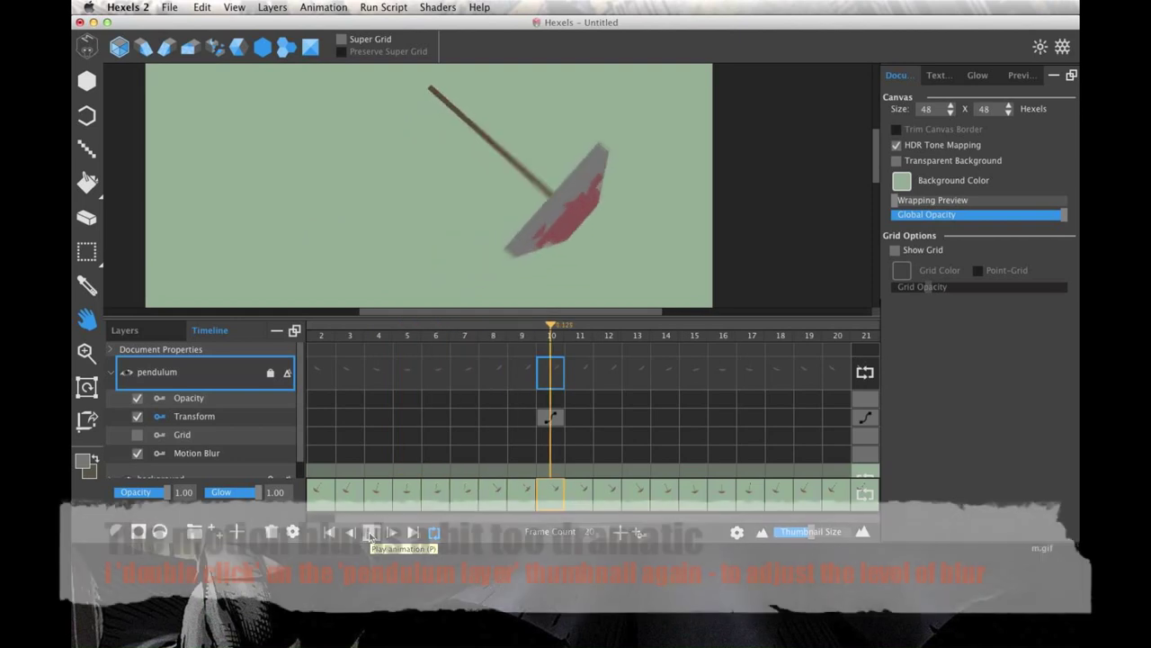
click(125, 330)
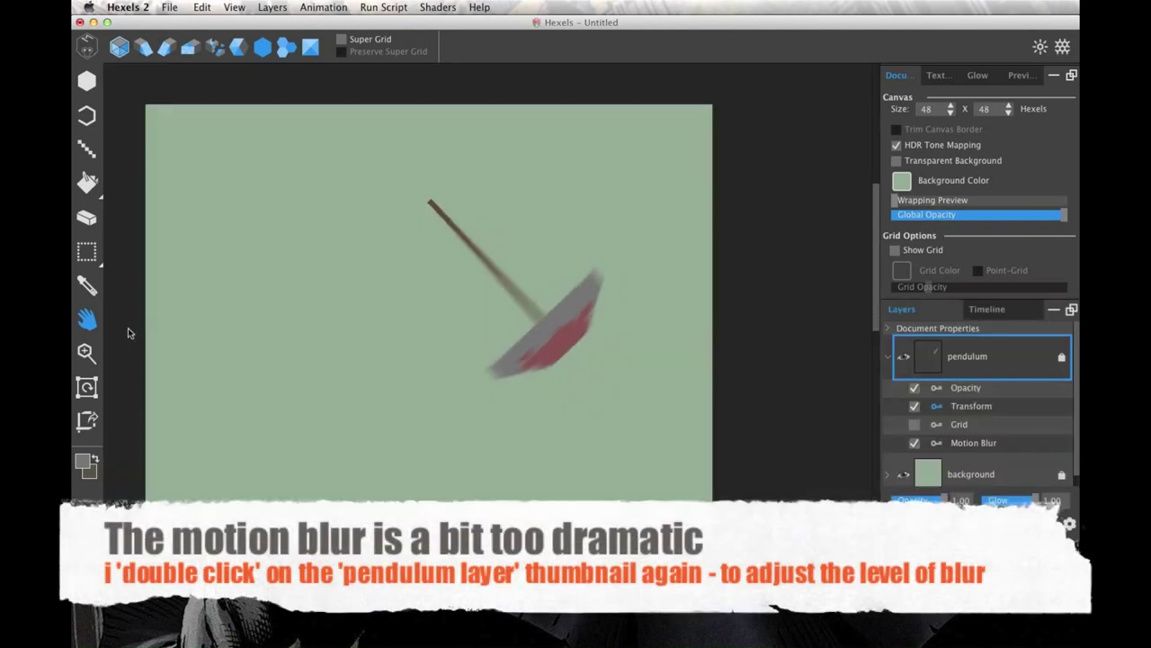
double_click(927, 358)
drag(496, 99, 789, 98)
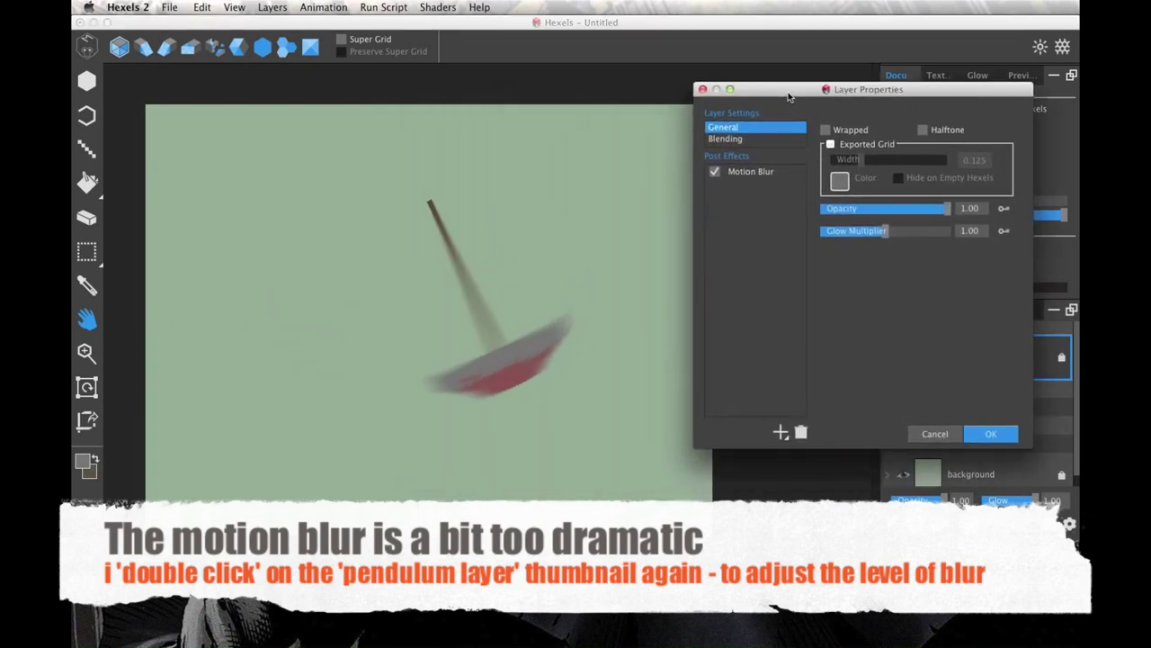
click(747, 172)
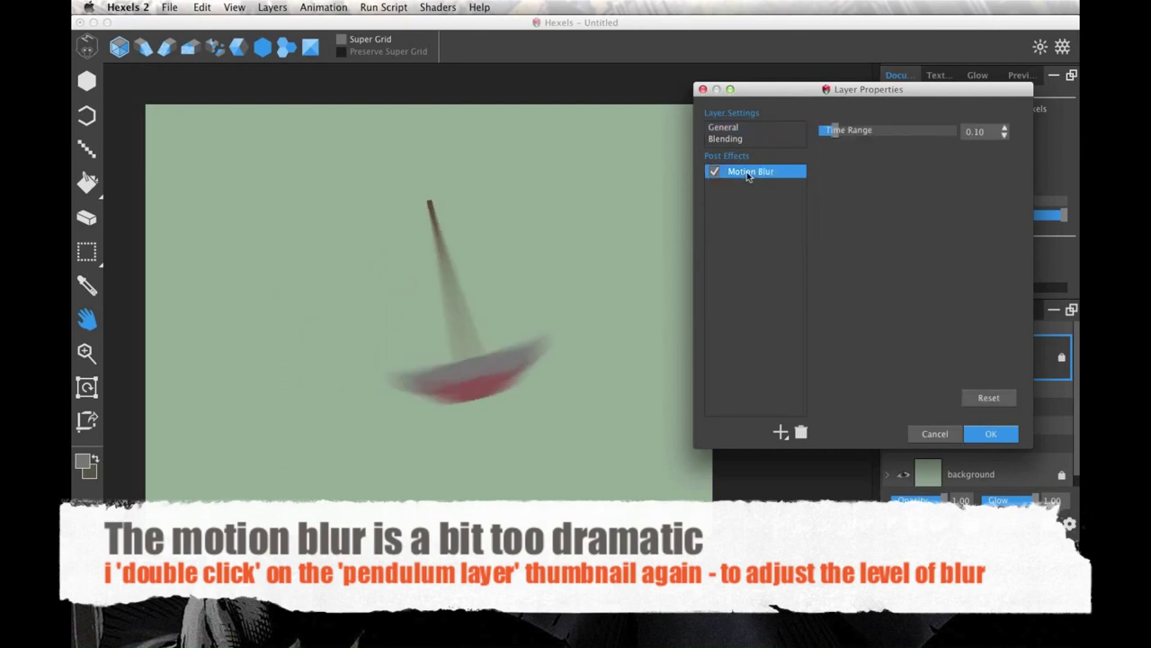
drag(831, 133, 879, 132)
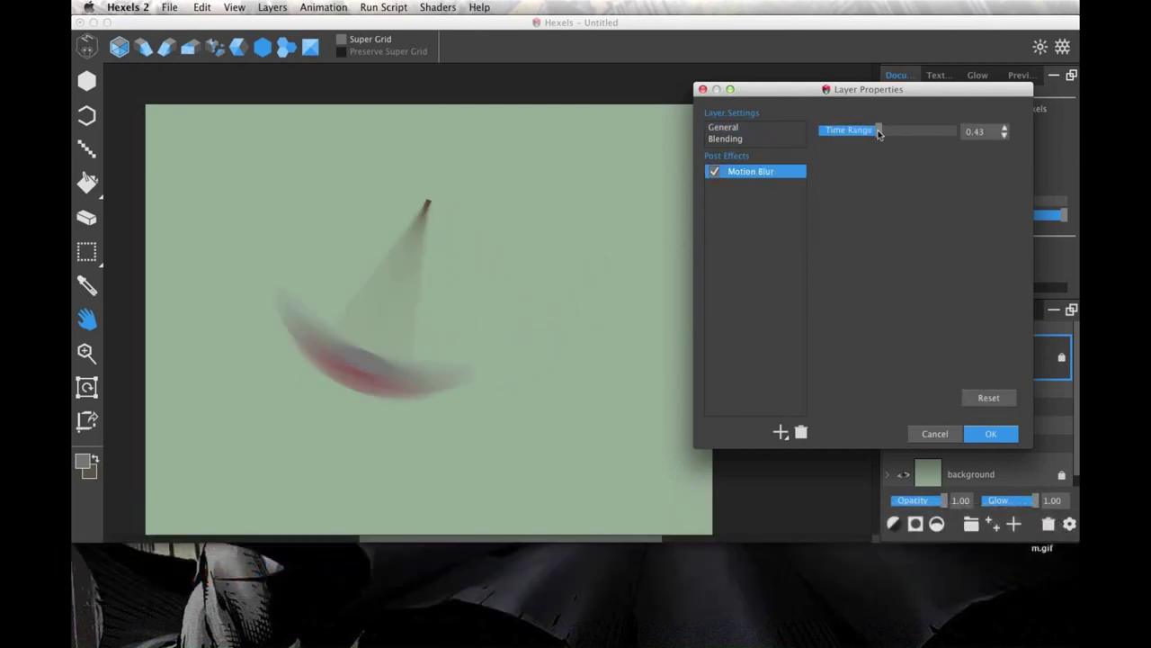
click(941, 132)
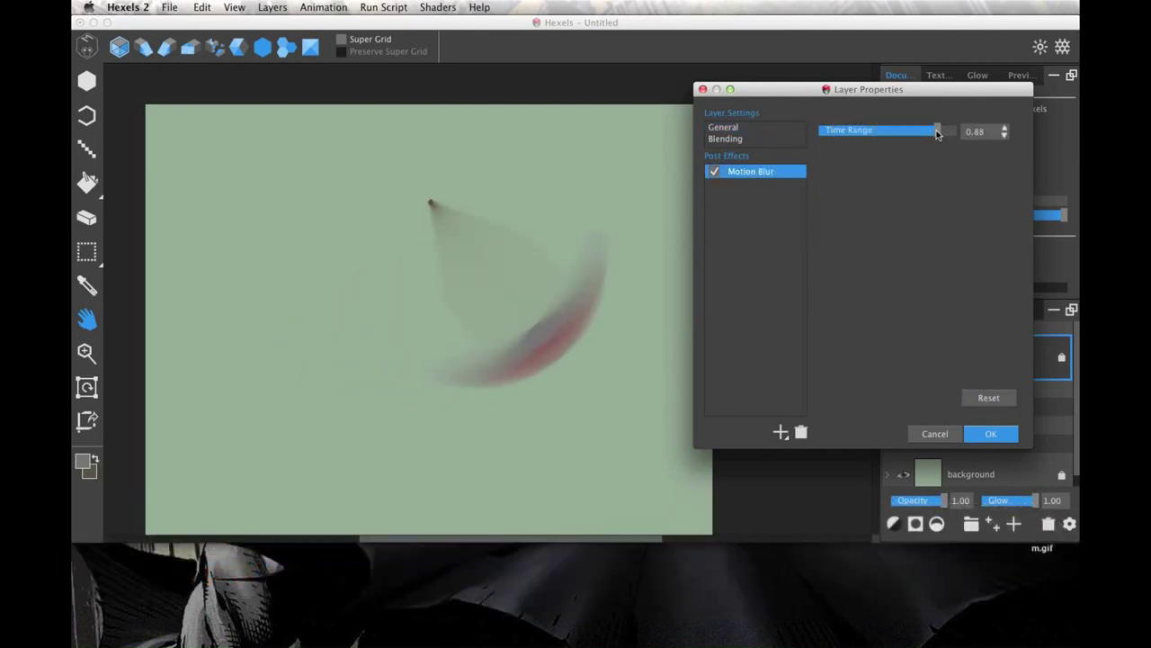
click(828, 133)
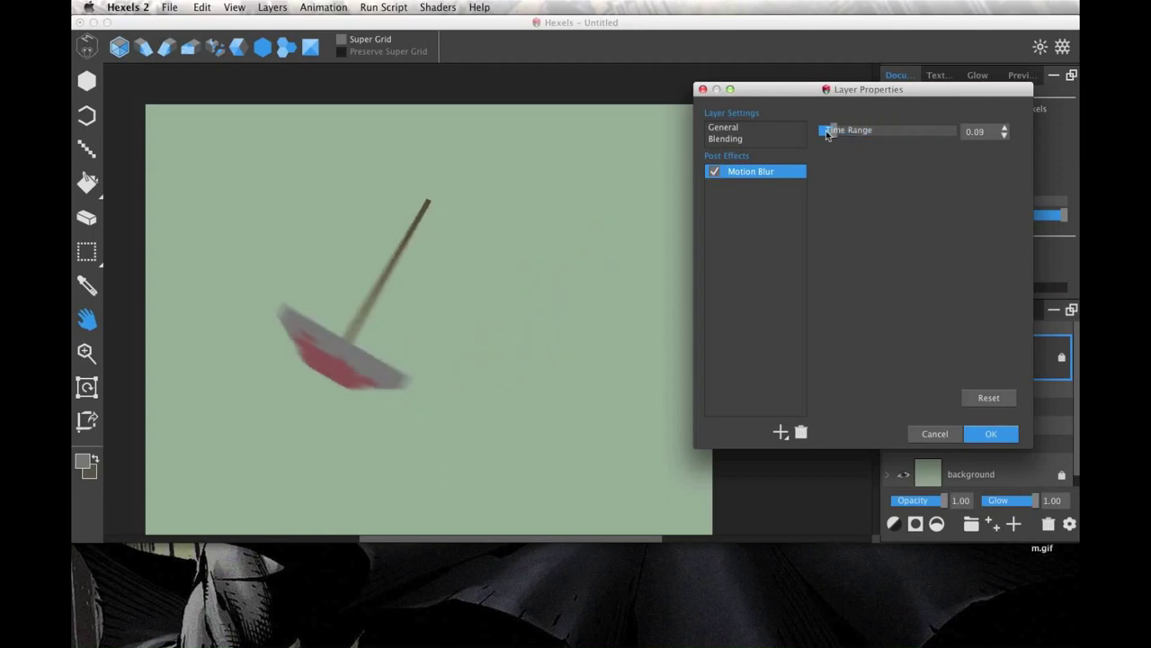
click(825, 133)
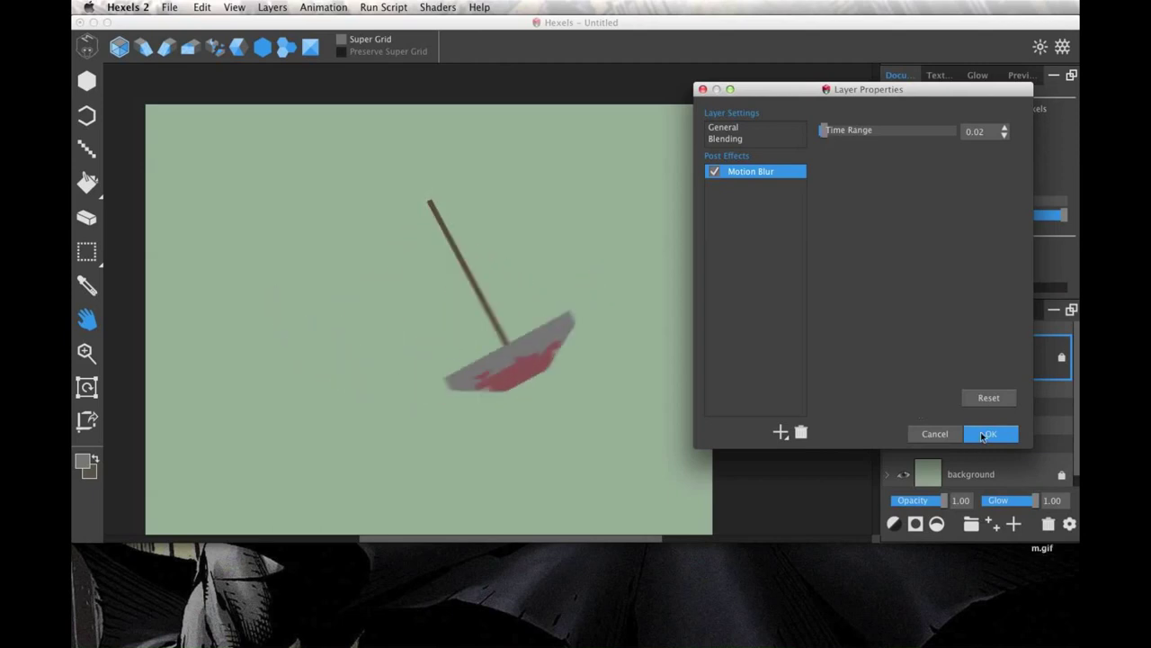
click(988, 434)
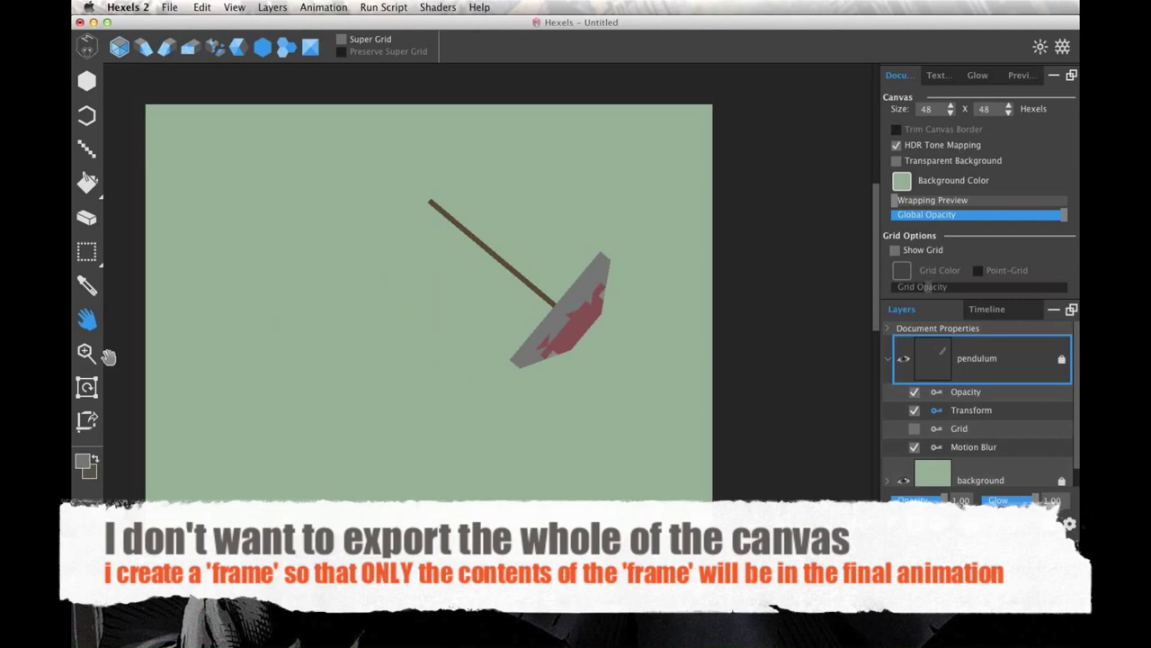
- Create an export frame on the canvas with the Fixed Ratio framing mode, 16 wide by 9 high
click(85, 424)
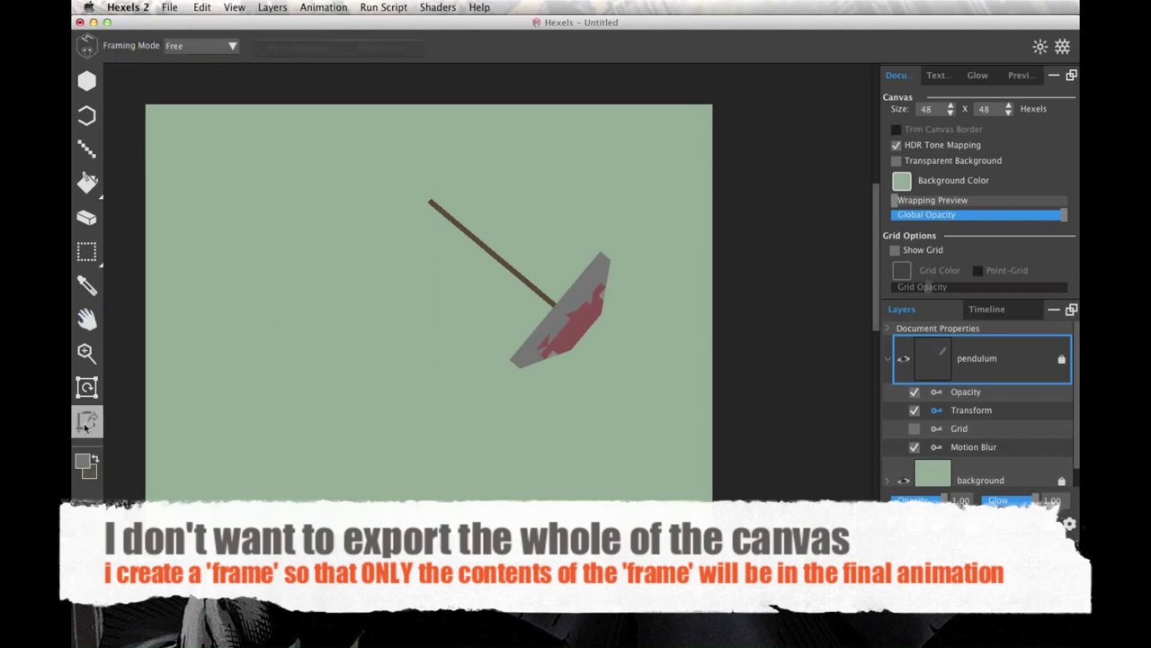
click(232, 47)
click(214, 57)
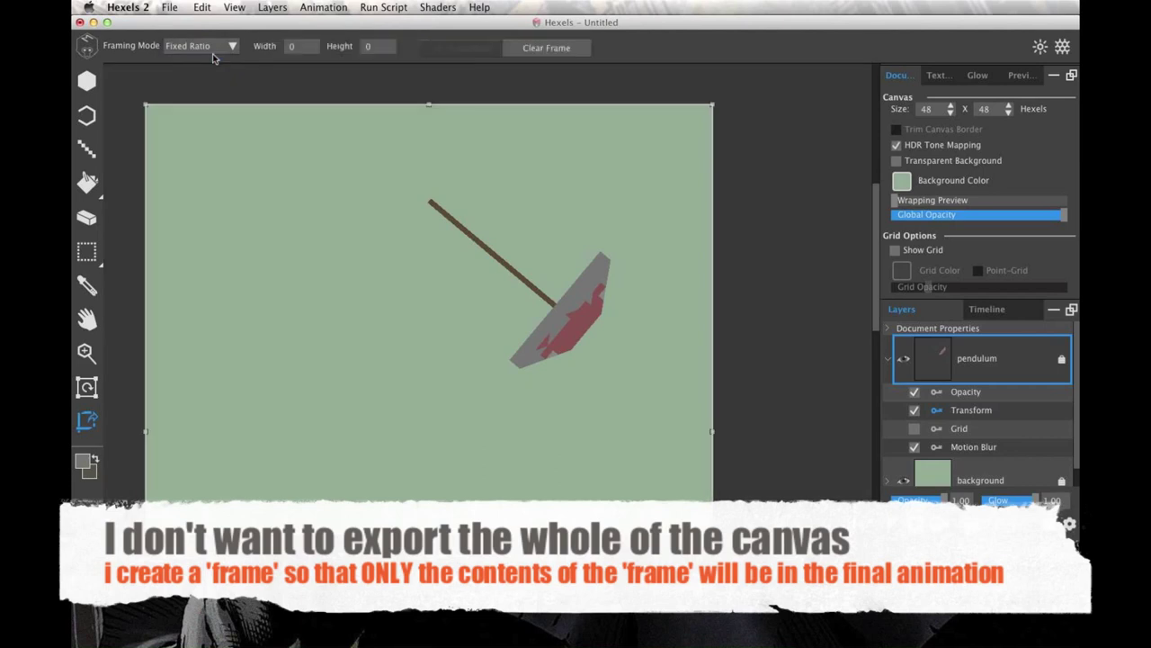
double_click(286, 47)
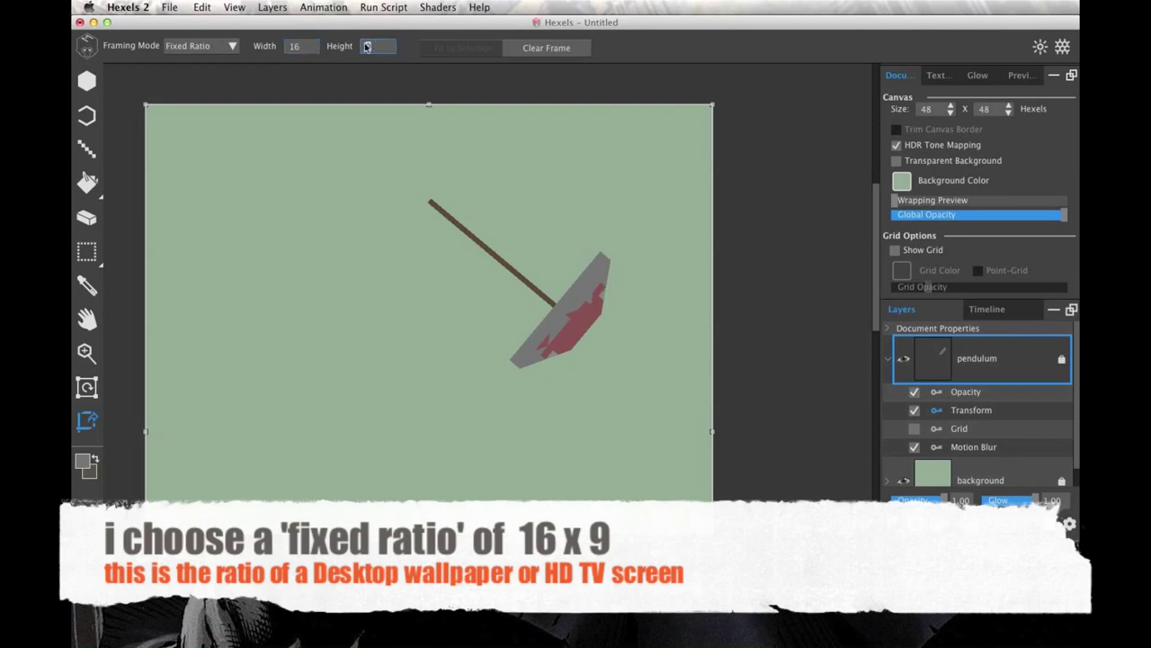
text(9)
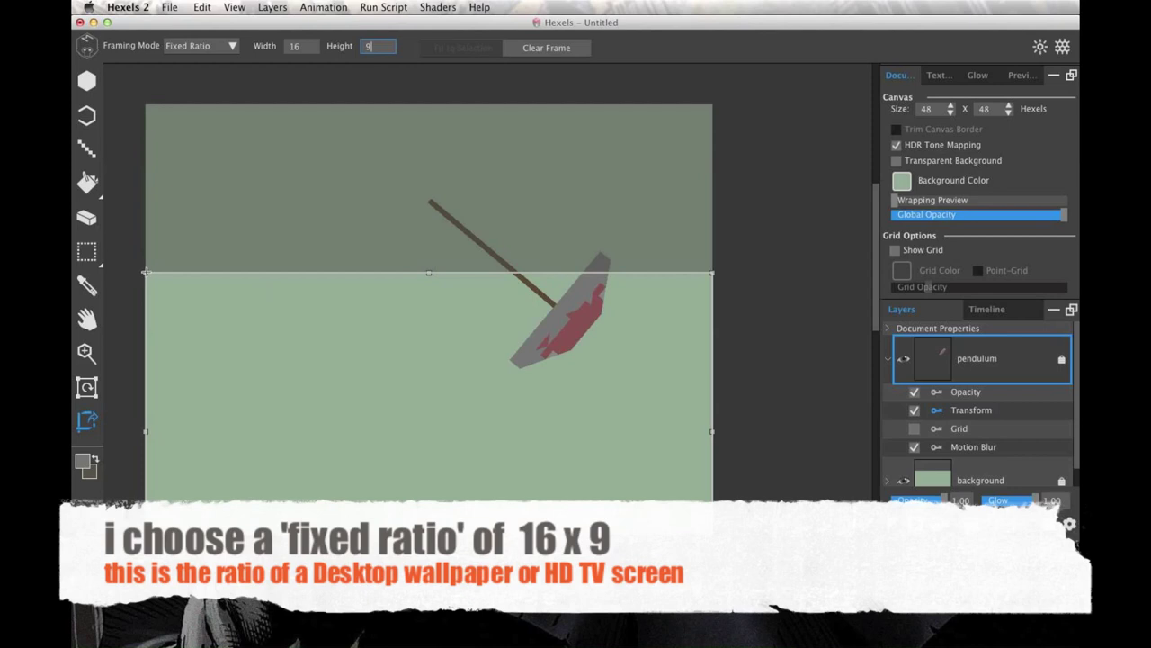
- Resize and reposition the 16 x 9 frame so it encloses the pendulum and its swing area, centred within the canvas width
drag(146, 271, 257, 335)
drag(337, 405, 292, 251)
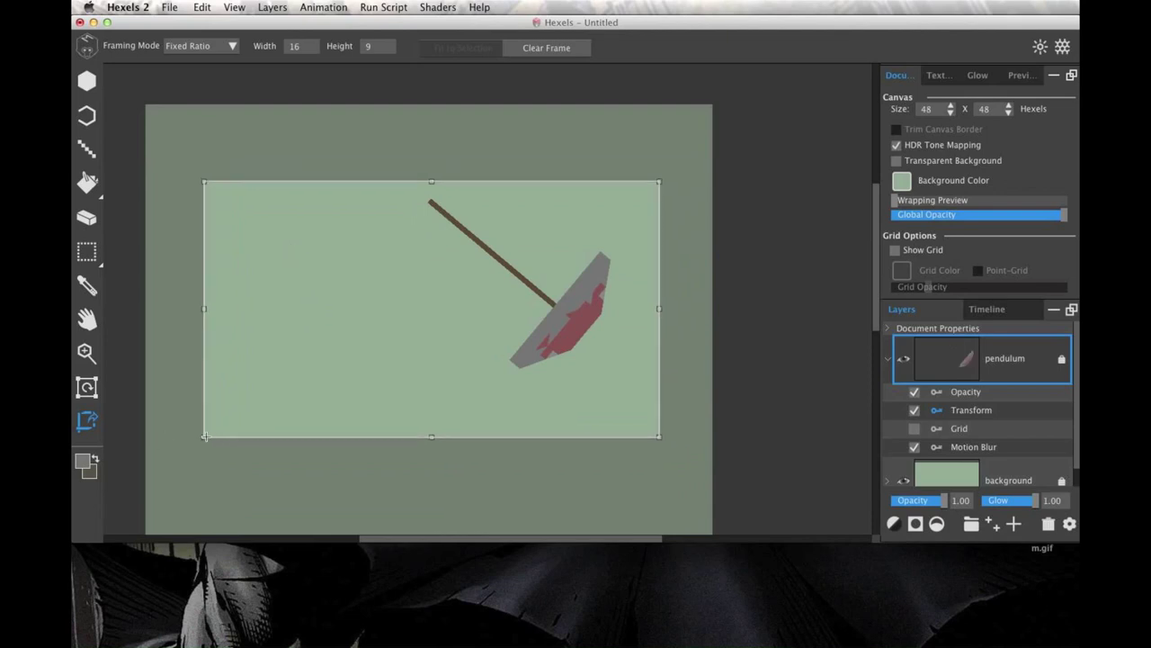
drag(198, 440, 160, 460)
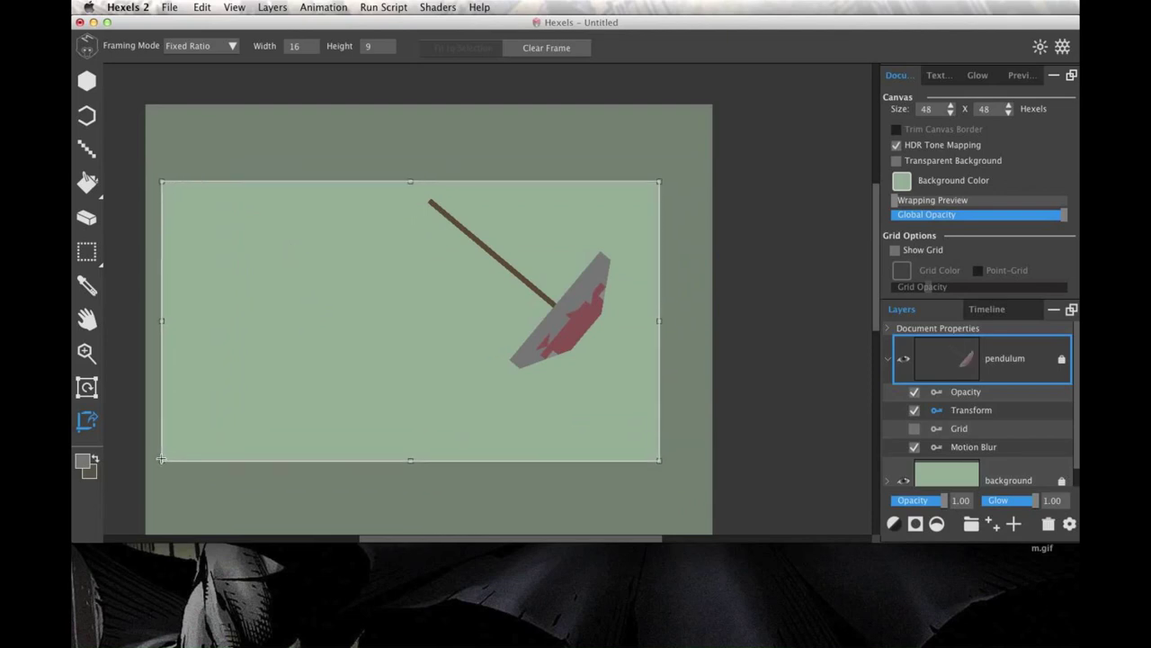
drag(240, 417, 246, 423)
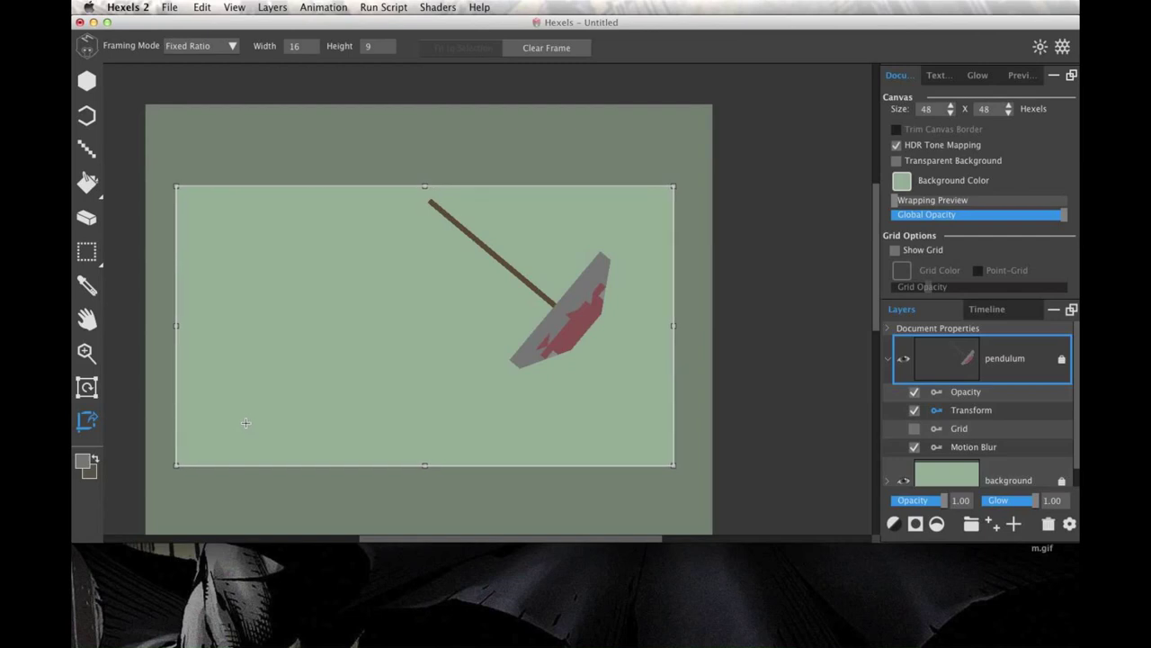
- Start an animation export in the Animated GIF format
click(166, 8)
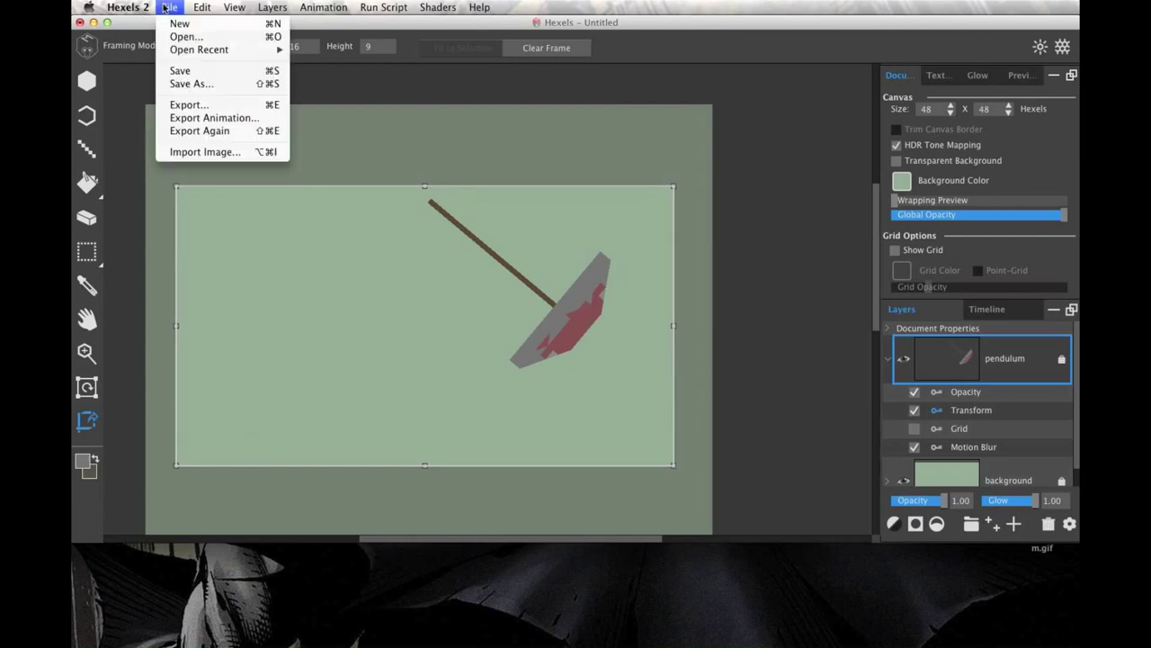
click(183, 120)
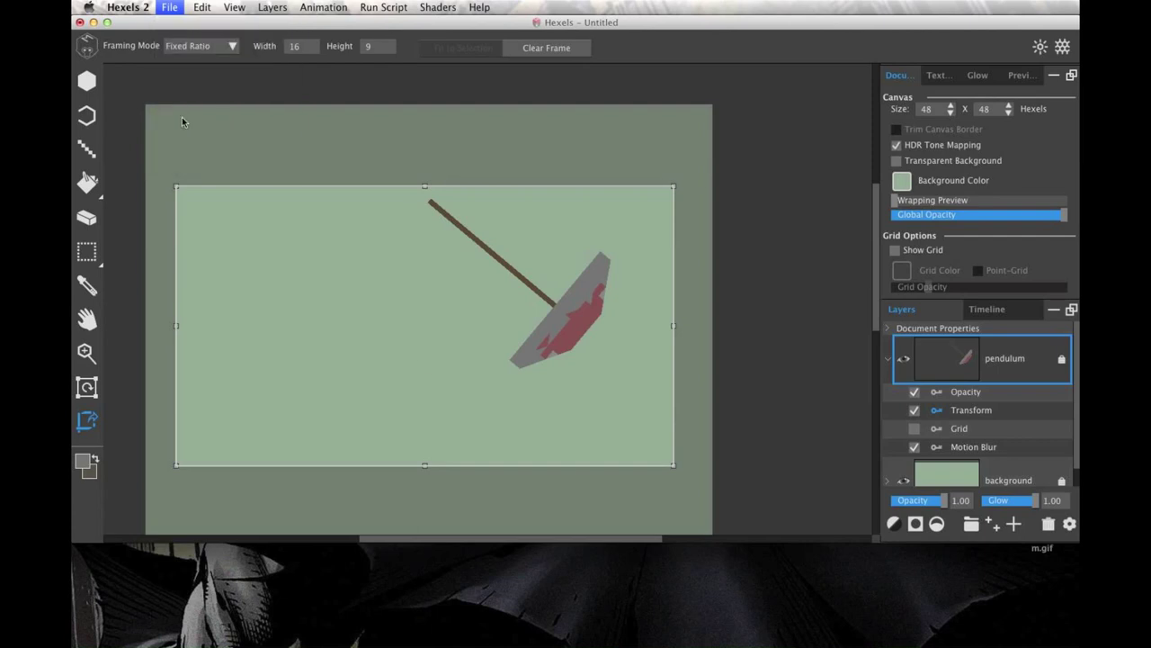
click(455, 251)
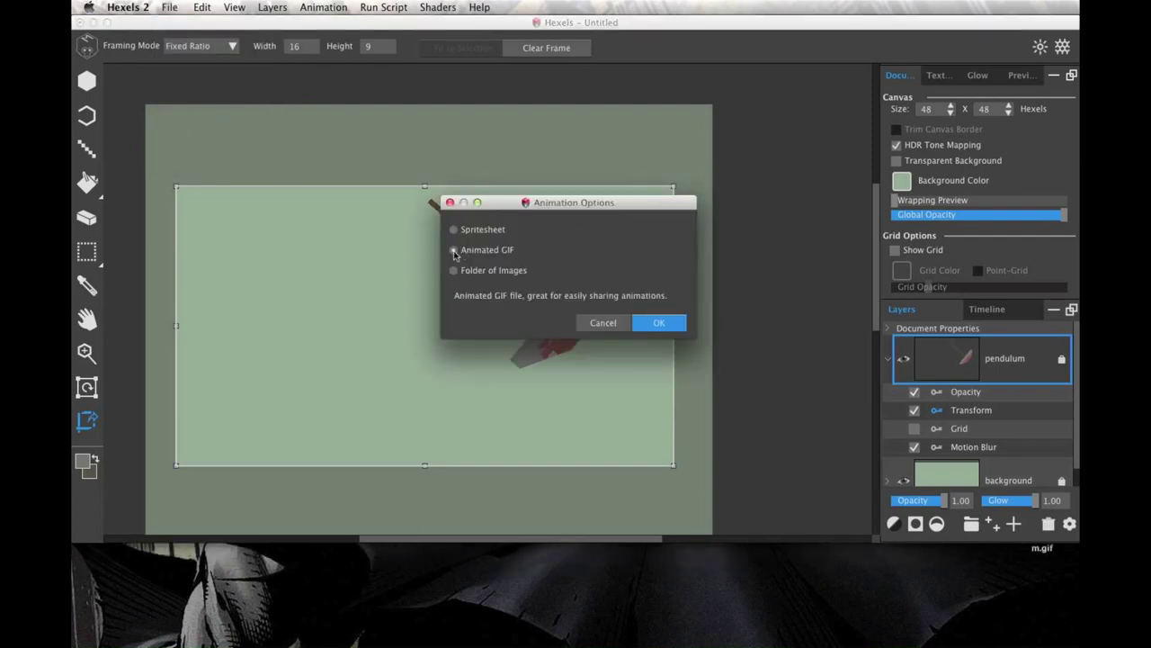
click(658, 322)
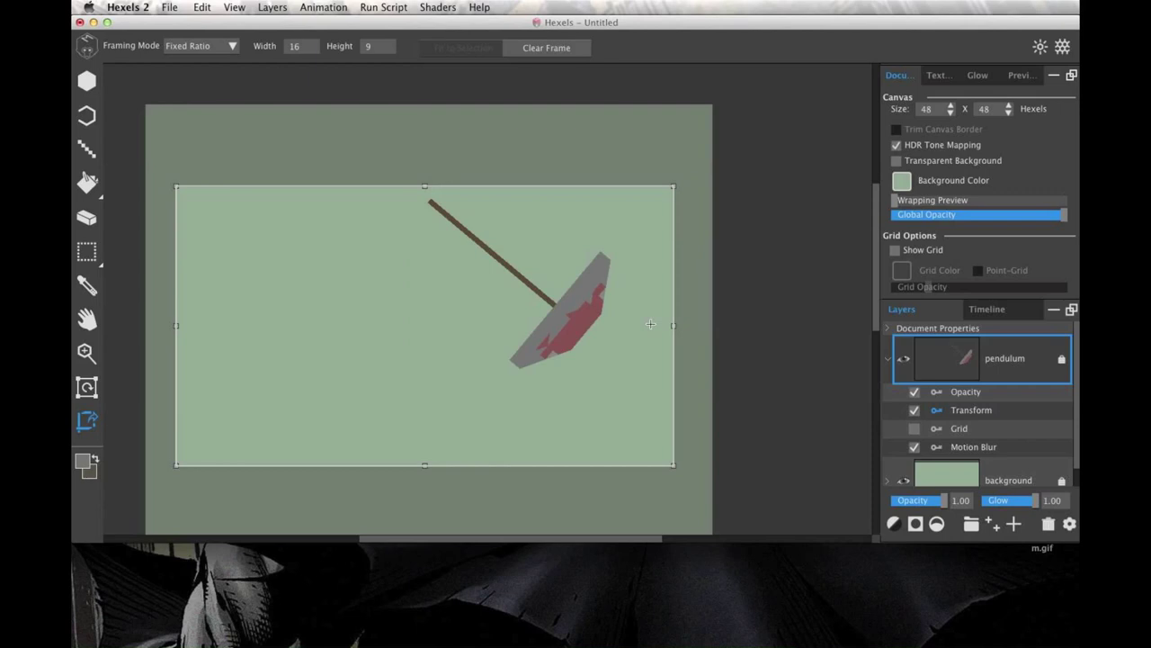
- Save the GIF to the Desktop as swing and export it with a width of 800 pixels
click(788, 220)
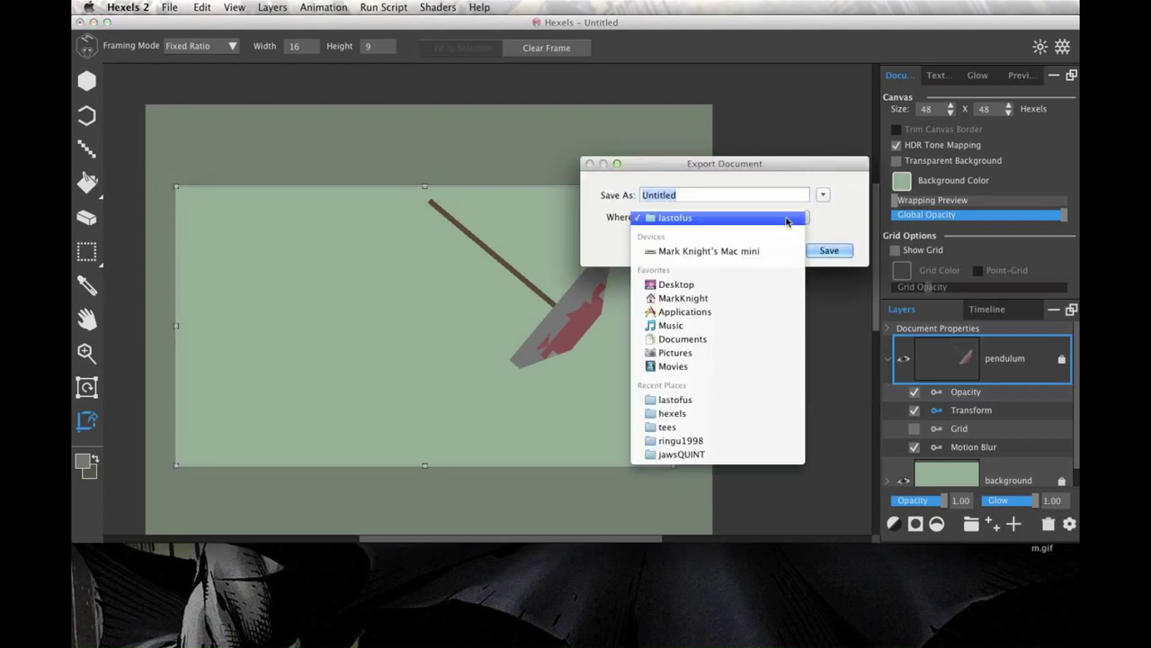
click(708, 290)
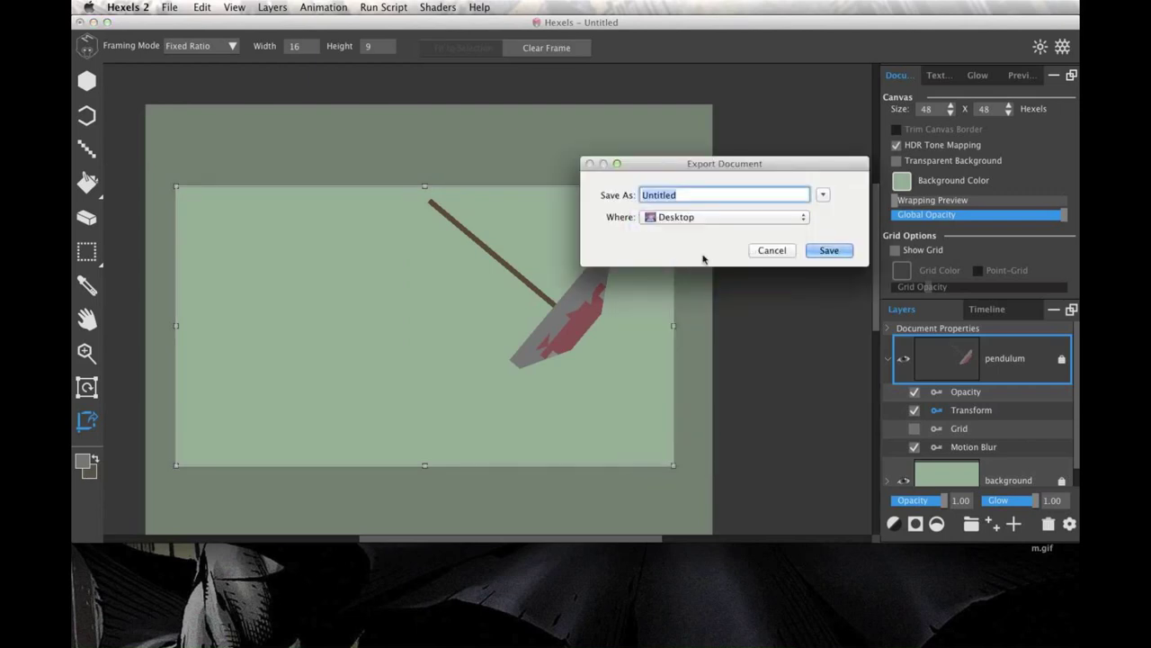
text(swing)
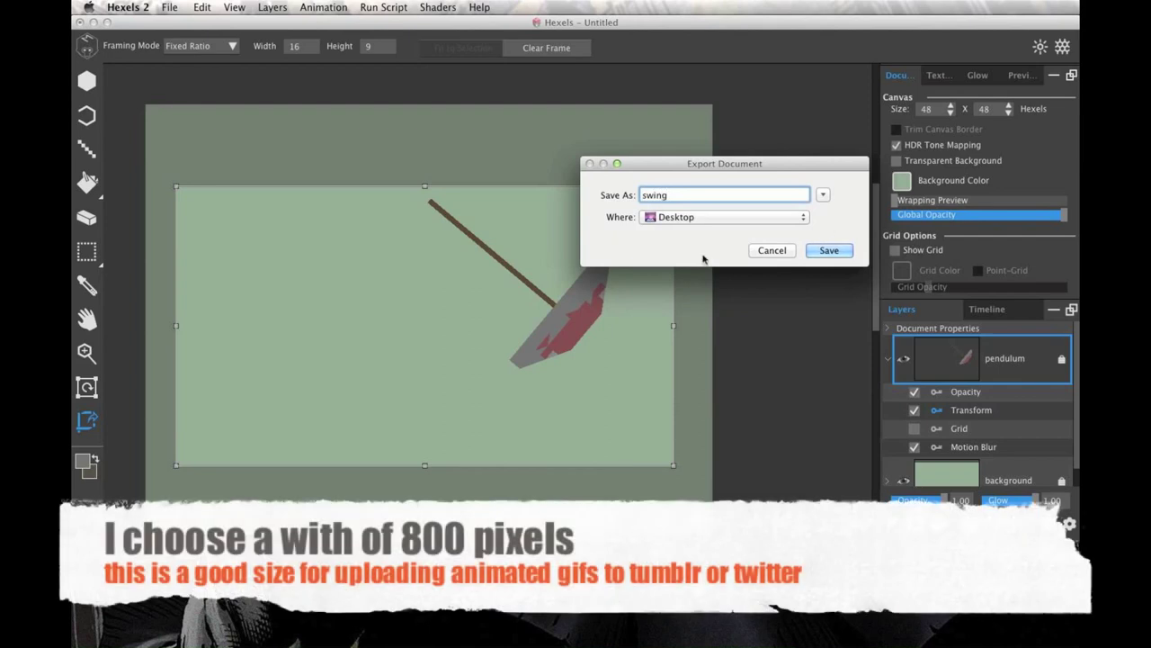
click(833, 252)
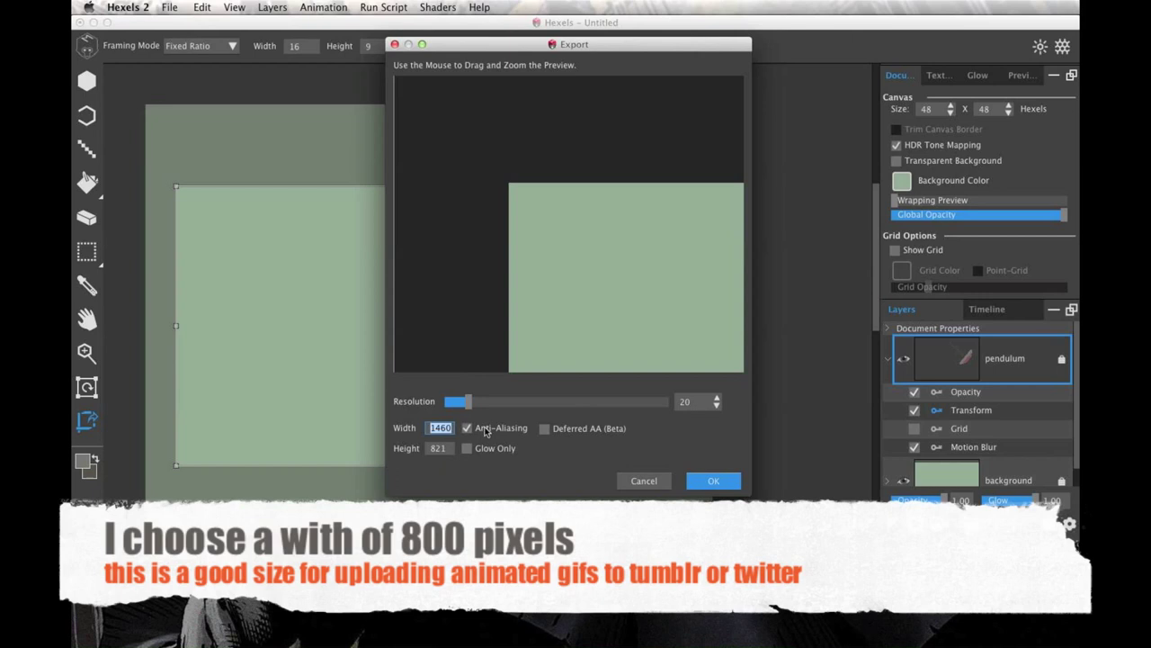
text(800)
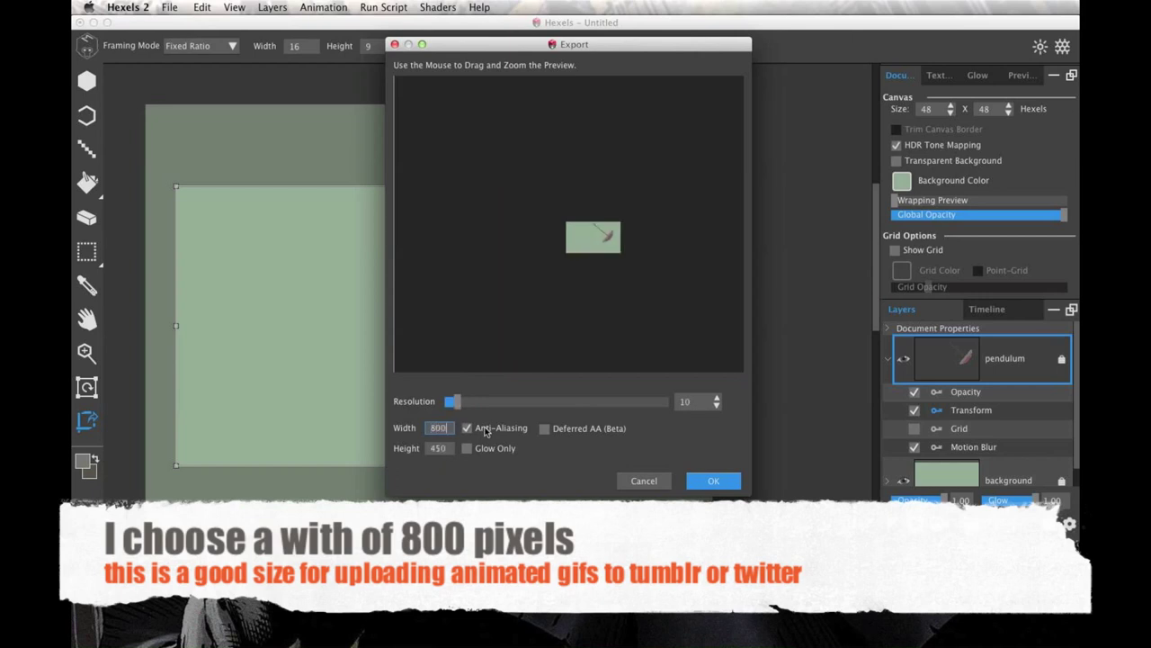
click(713, 485)
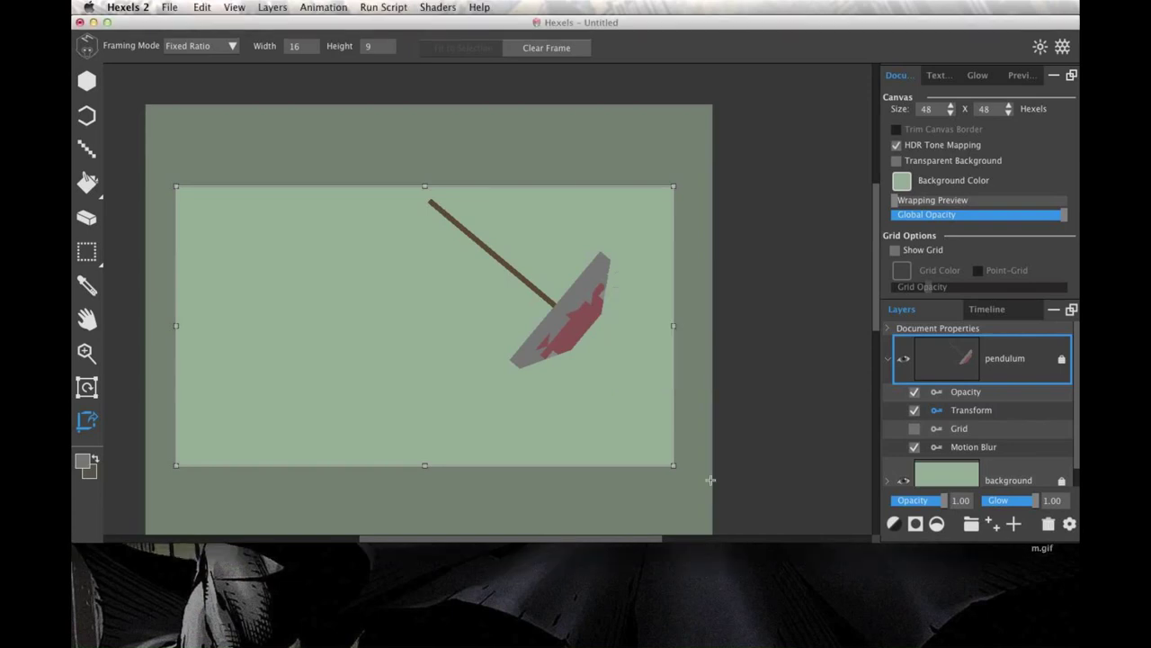
- Quit Hexels without saving the changes to the untitled document
click(136, 8)
click(131, 134)
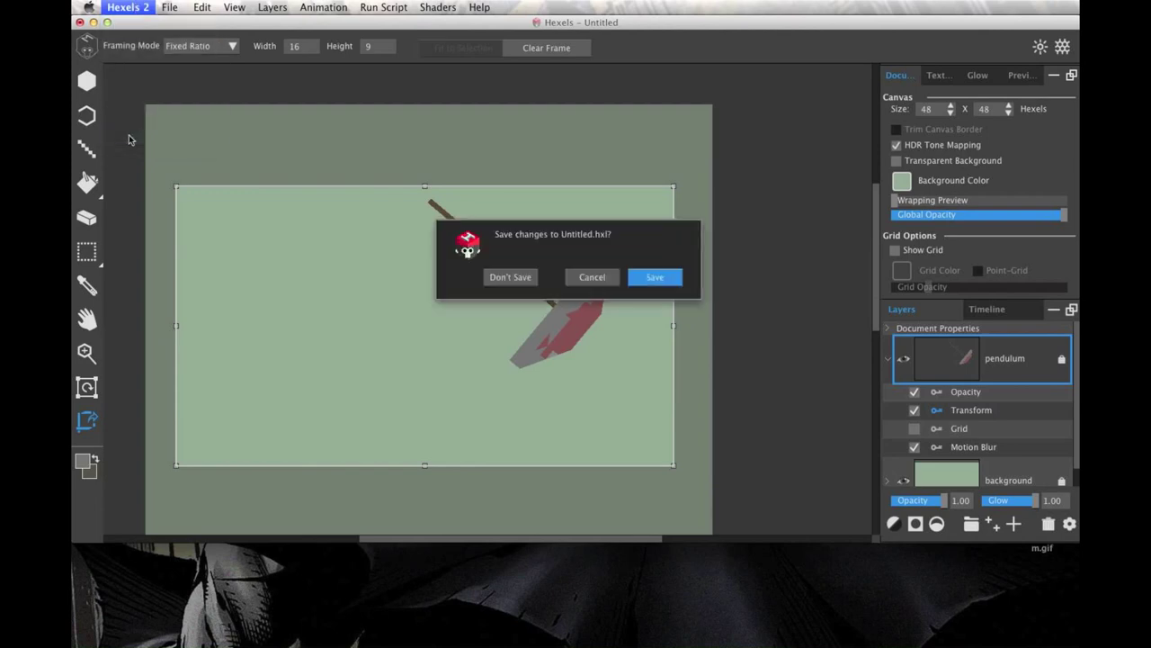
click(511, 277)
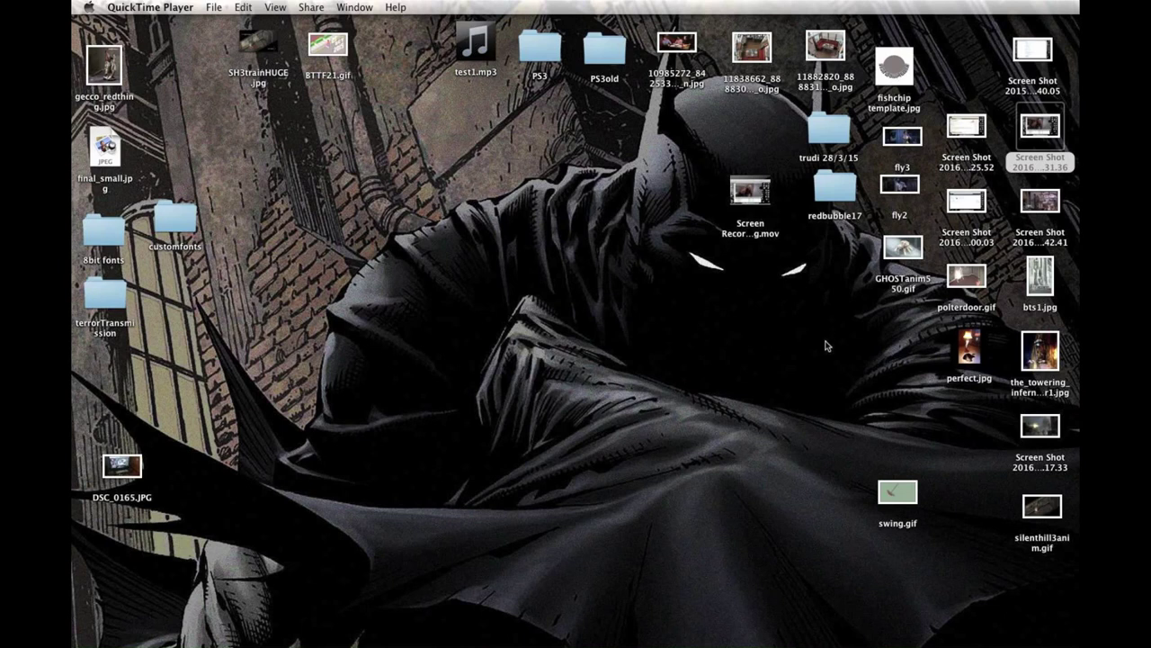
- Move swing.gif to a clear area of the desktop and open it with Chrome
drag(895, 483, 466, 277)
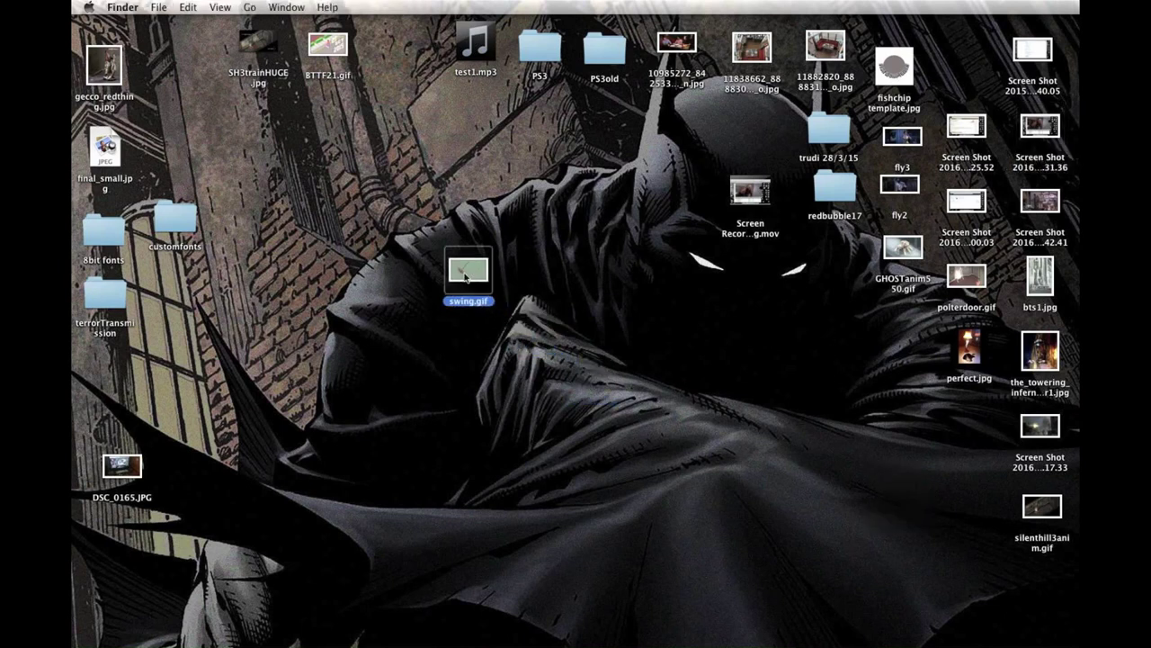
right_click(467, 273)
mouse_move(480, 288)
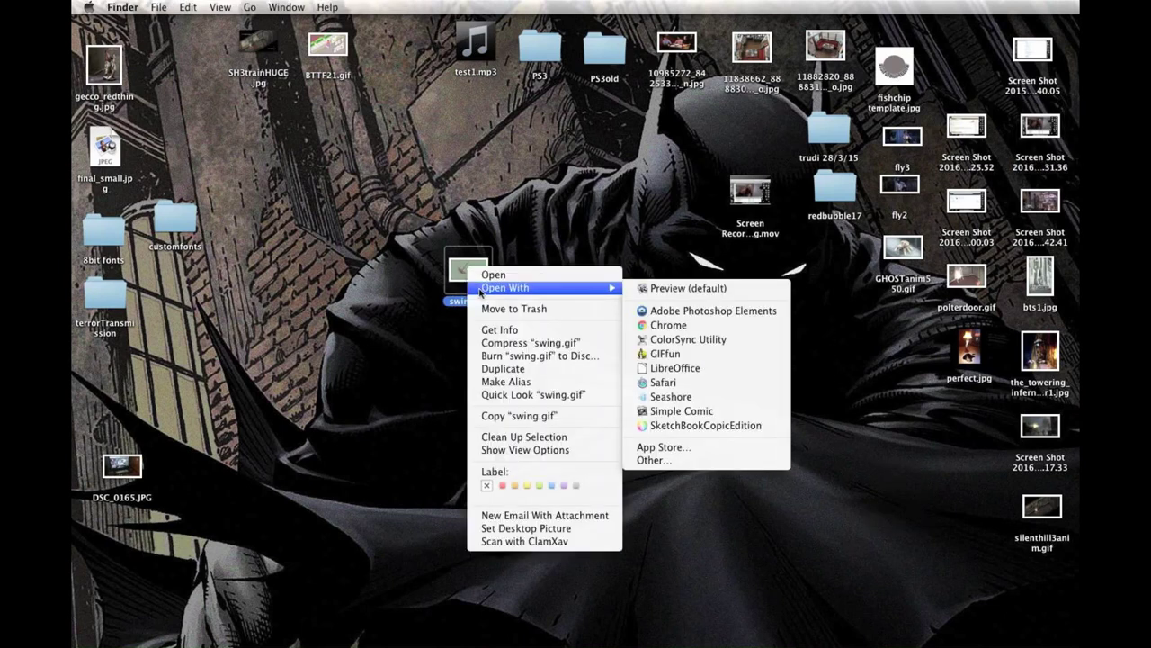
click(663, 331)
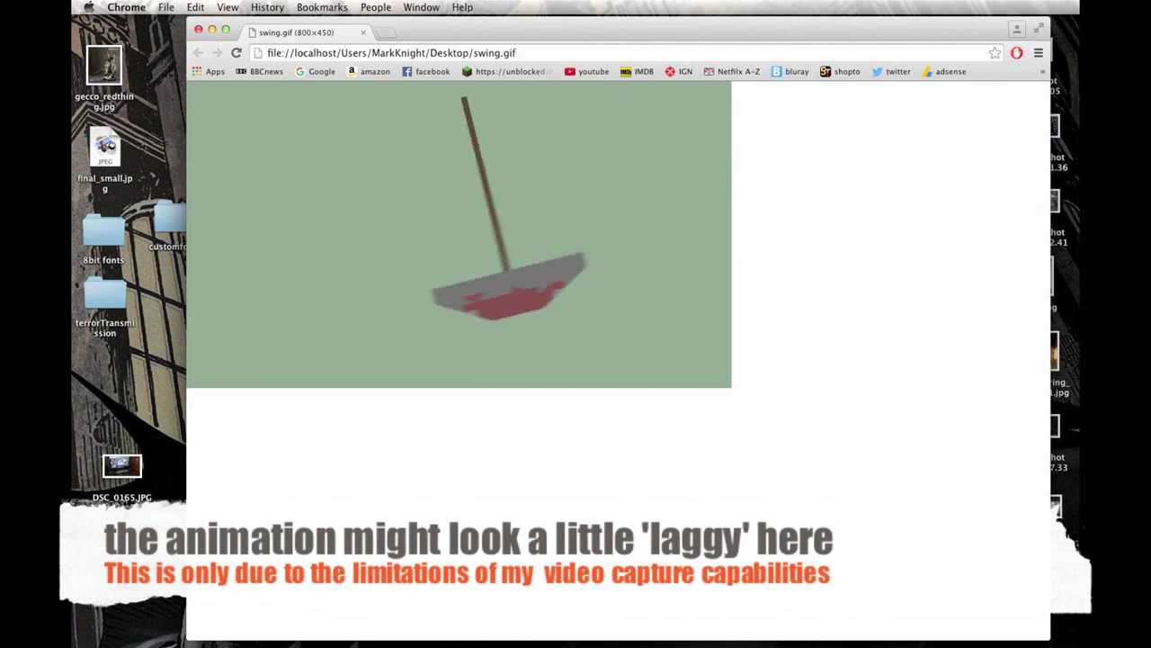
- Enlarge the playing swing.gif to 125% zoom in the browser to view the looping animation
click(228, 7)
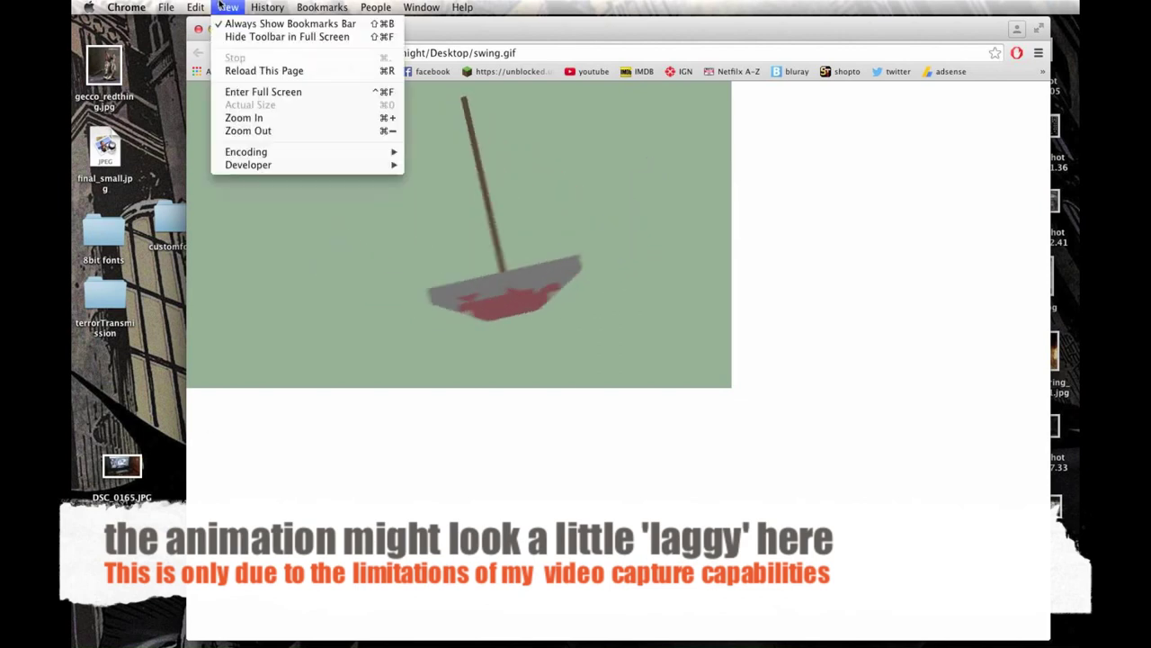
click(221, 119)
click(228, 8)
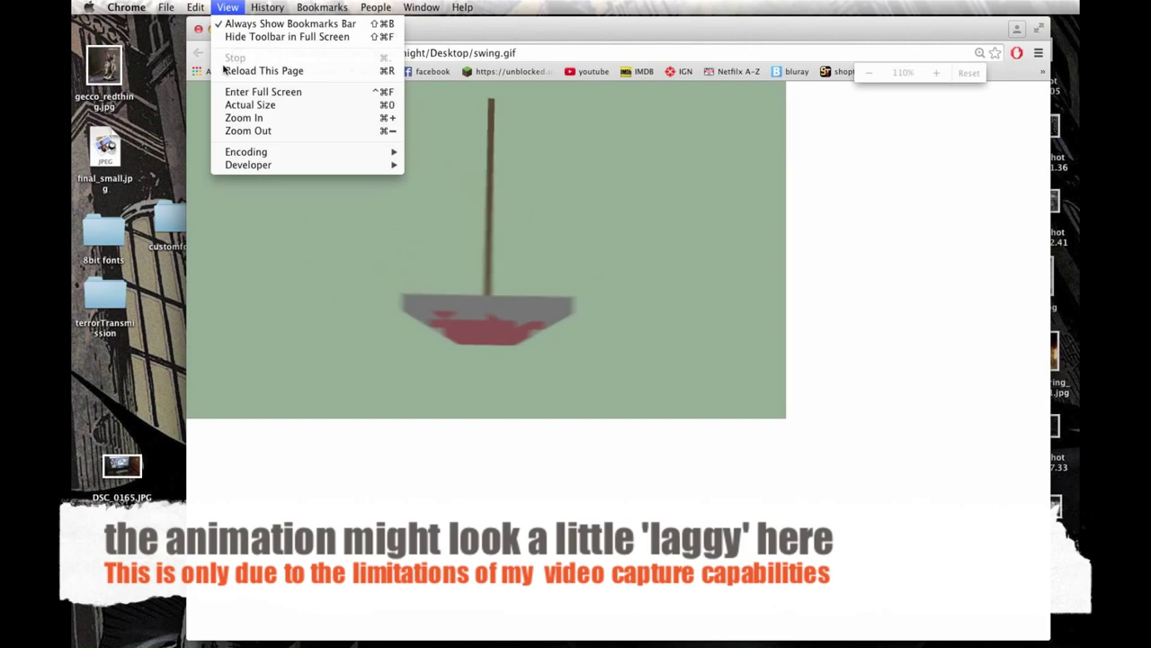
click(224, 117)
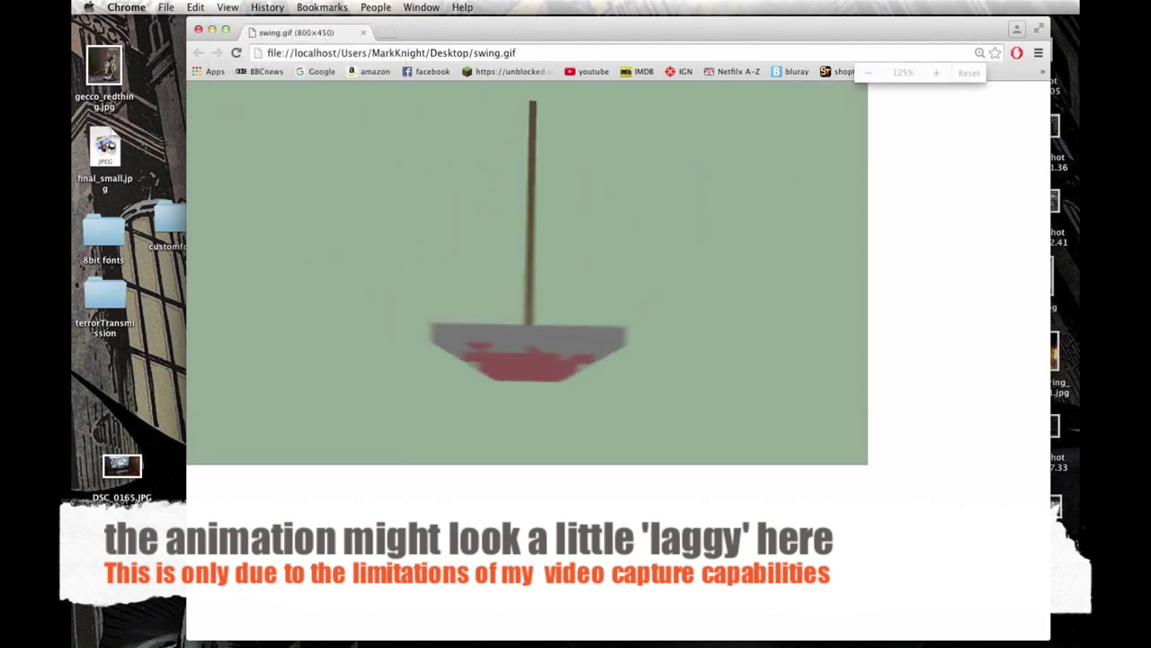